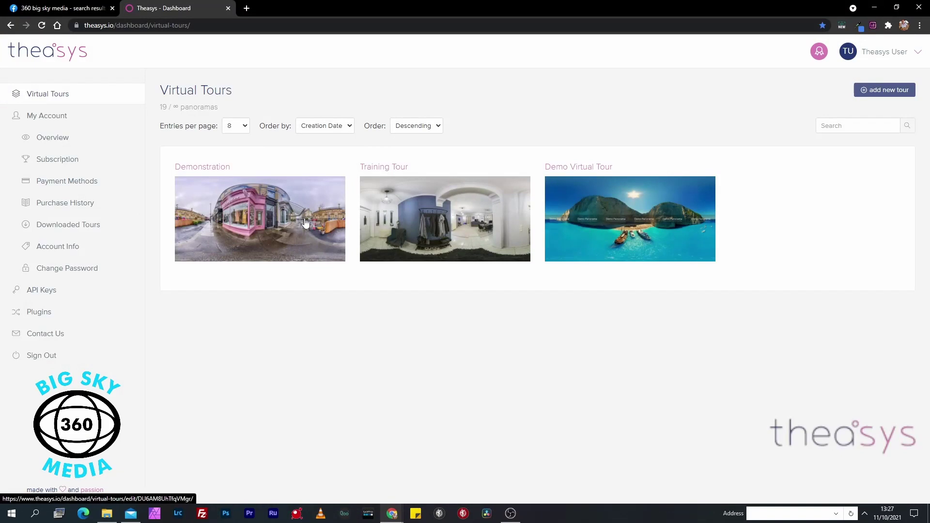
Step: Open the Demonstration tour in the VR editor, preview the other panoramas and end on Welcome-2.jpg
{"action": "left_click", "coordinate": [252, 211]}
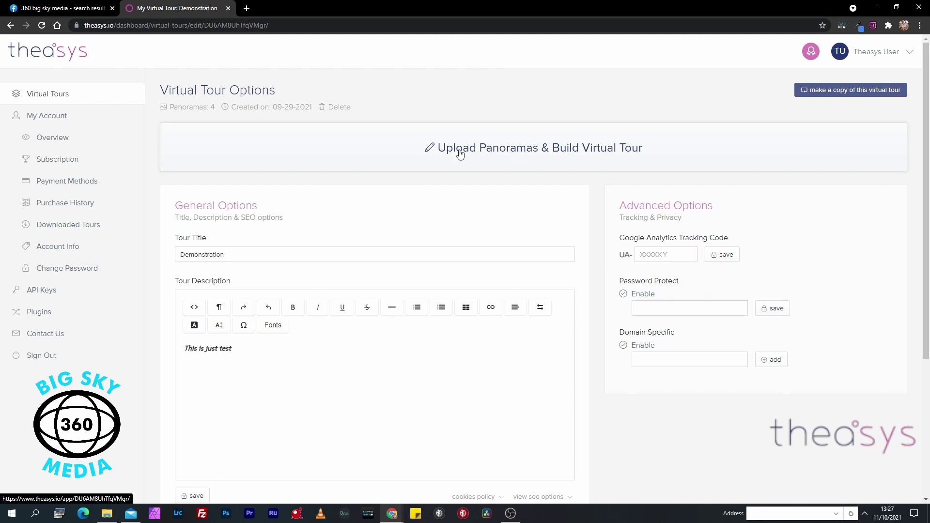
{"action": "left_click", "coordinate": [528, 152]}
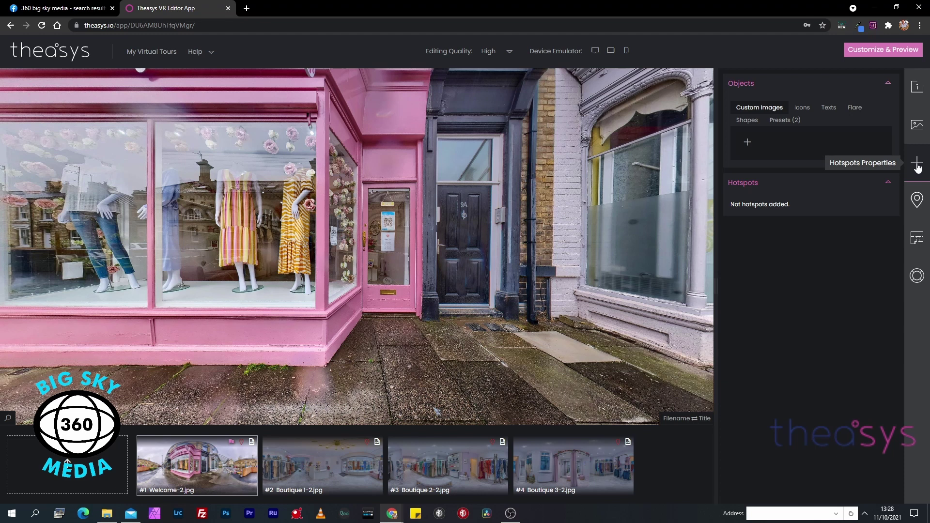
{"action": "left_click", "coordinate": [428, 463]}
{"action": "left_click", "coordinate": [559, 462]}
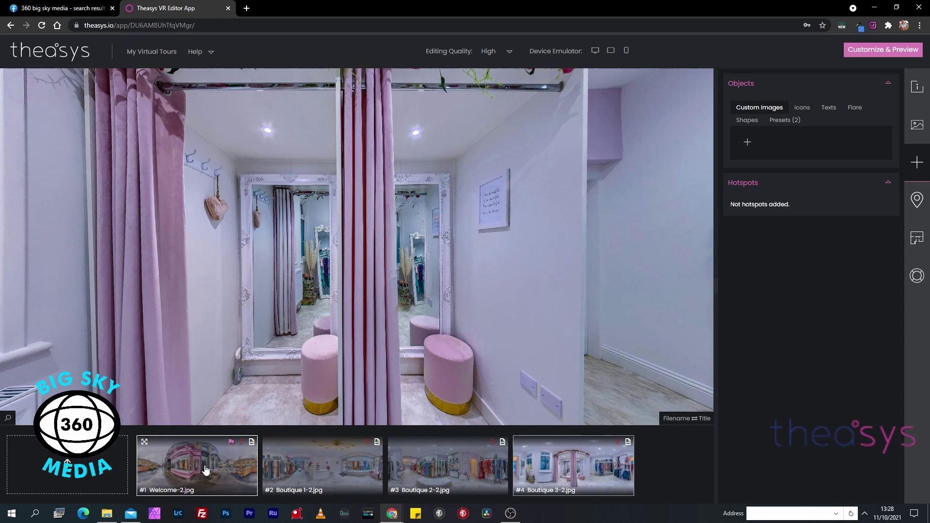
{"action": "left_click", "coordinate": [205, 470]}
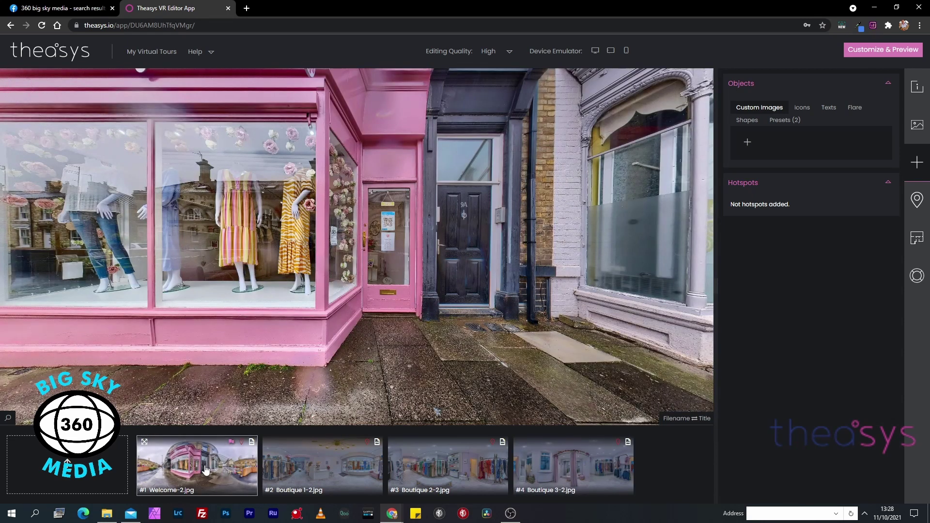
Step: Search the FontAwesome icon library for 'arrow' and copy the search word
{"action": "left_click", "coordinate": [801, 110]}
{"action": "left_click", "coordinate": [797, 161]}
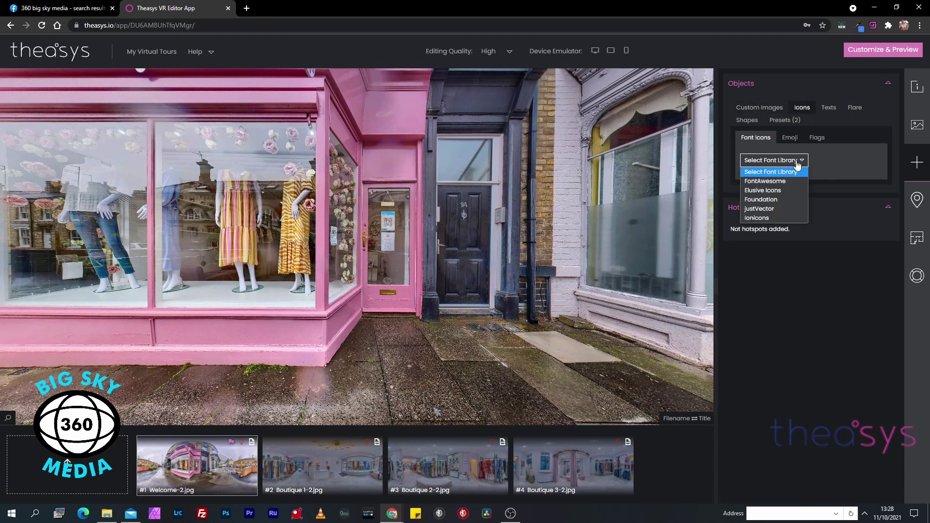
{"action": "left_click", "coordinate": [765, 180]}
{"action": "left_click", "coordinate": [783, 185]}
{"action": "type", "text": "arrow"}
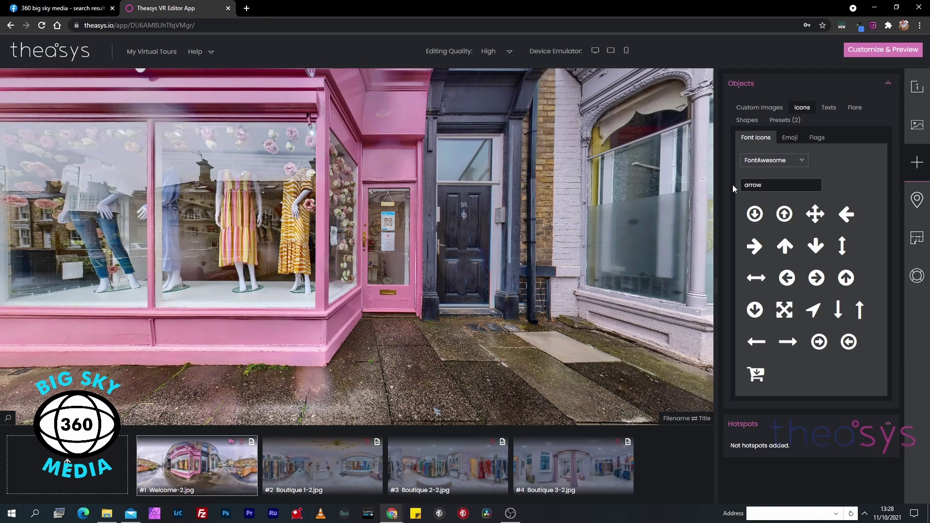
{"action": "double_click", "coordinate": [754, 185]}
{"action": "right_click", "coordinate": [754, 186]}
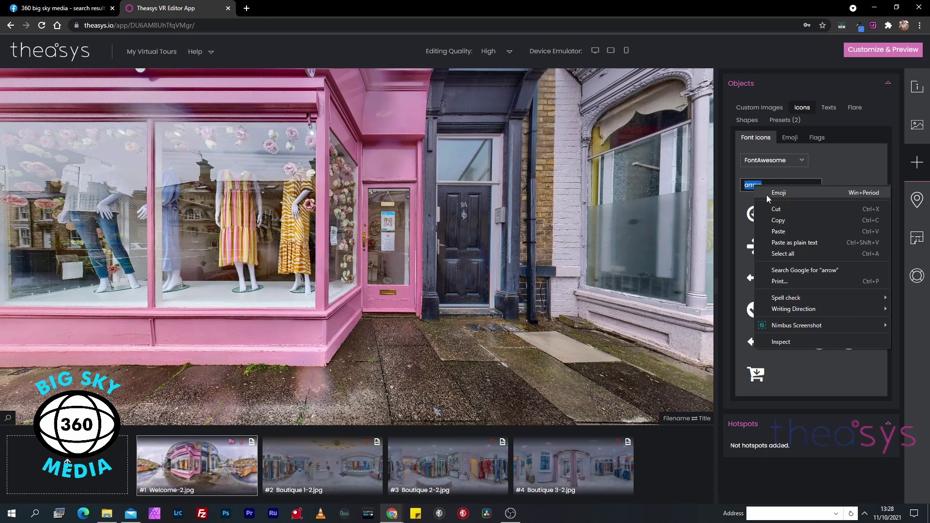
{"action": "left_click", "coordinate": [777, 220]}
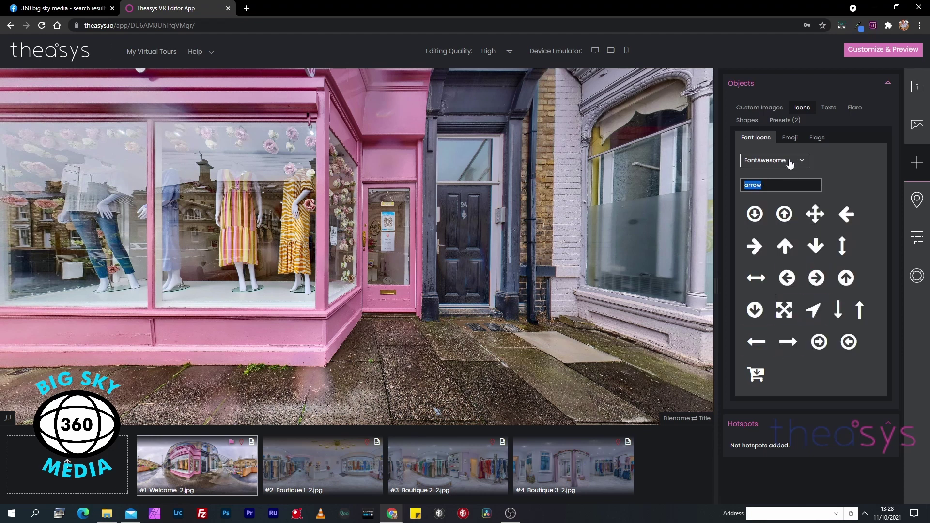
Step: Compare the Elusive Icons and Foundation libraries with an 'arrow' search, then return to FontAwesome
{"action": "left_click", "coordinate": [789, 164]}
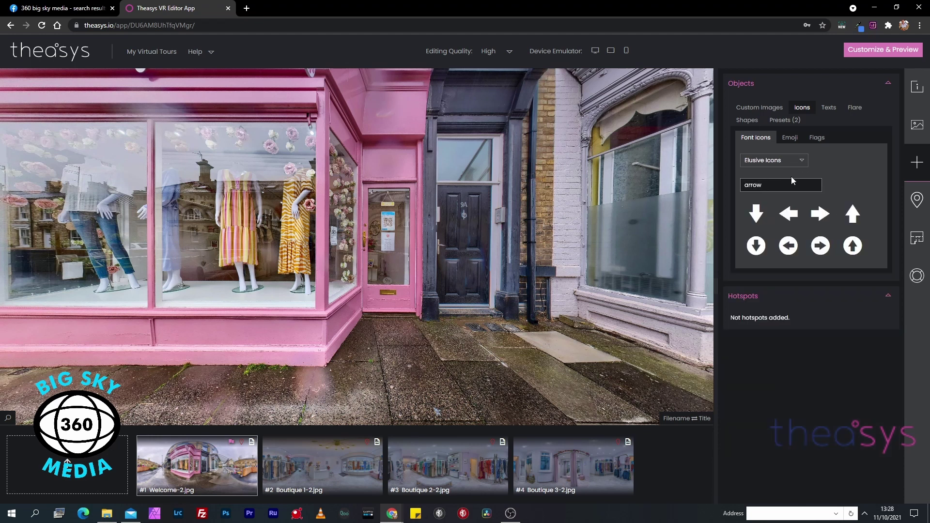
{"action": "left_click", "coordinate": [794, 160]}
{"action": "left_click", "coordinate": [774, 201]}
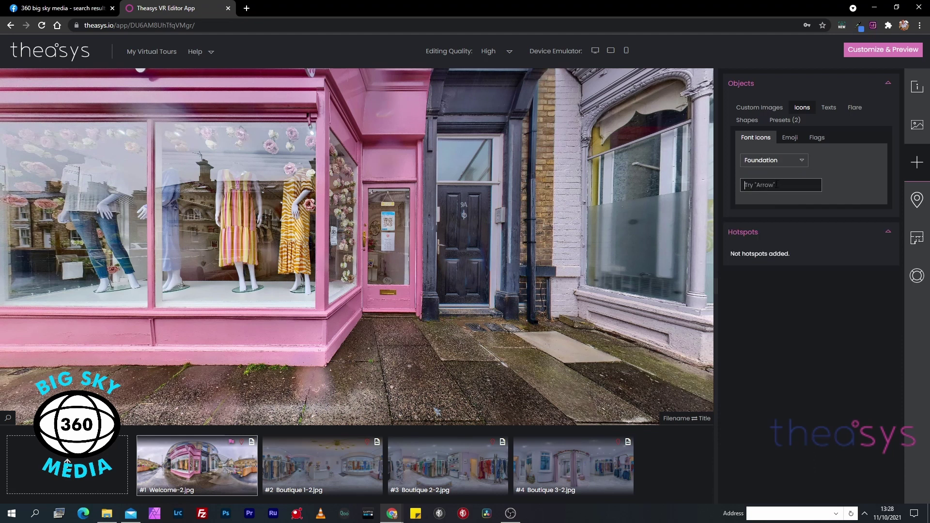
{"action": "right_click", "coordinate": [765, 185]}
{"action": "left_click", "coordinate": [781, 226]}
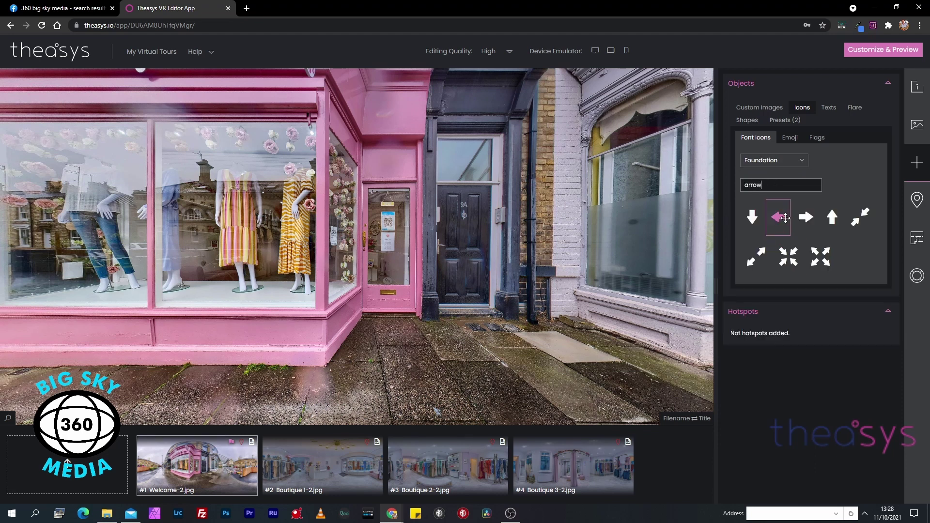
{"action": "left_click", "coordinate": [796, 163]}
{"action": "left_click", "coordinate": [775, 192]}
Step: Drop the white up-arrow icon into the Welcome scene and move it onto the pink shop door
{"action": "left_click_drag", "start_coordinate": [784, 245], "coordinate": [392, 265]}
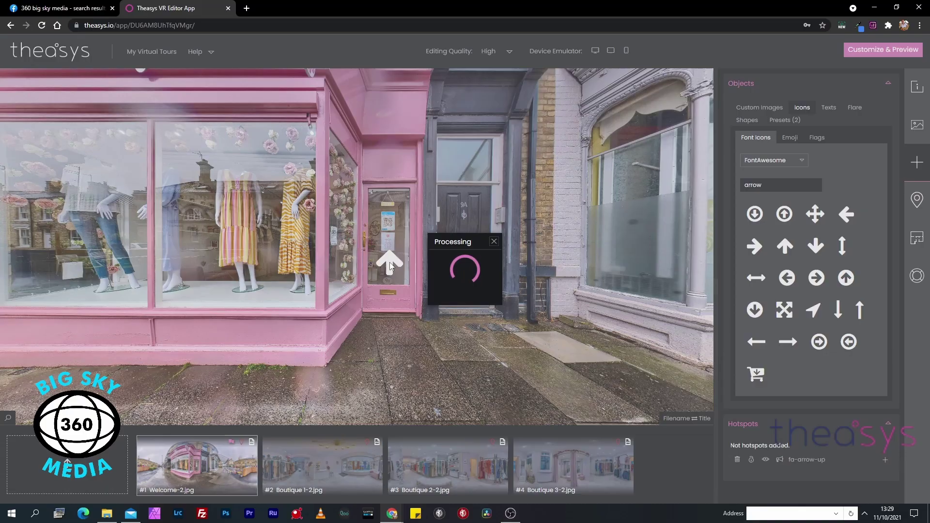
{"action": "mouse_move", "coordinate": [393, 213]}
{"action": "left_mouse_down"}
{"action": "mouse_move", "coordinate": [532, 212]}
{"action": "mouse_move", "coordinate": [352, 213]}
{"action": "mouse_move", "coordinate": [387, 213]}
{"action": "left_mouse_up"}
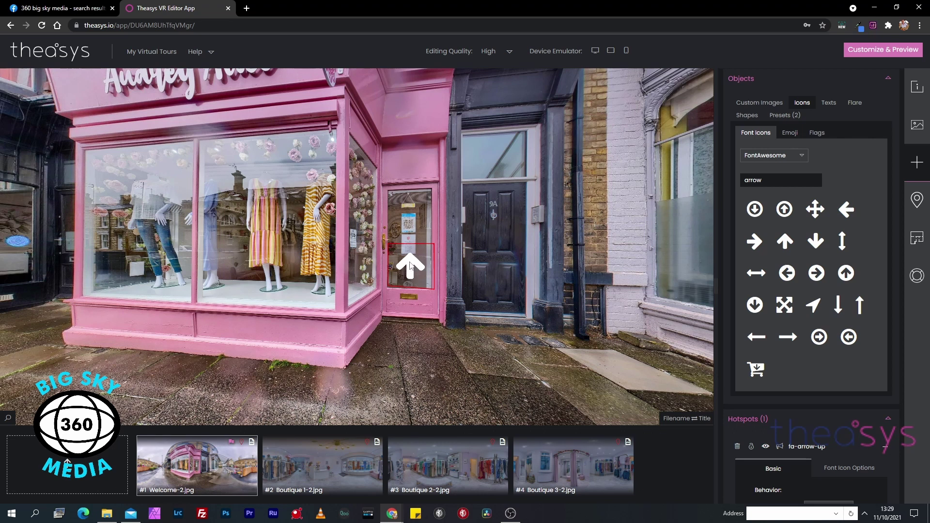
{"action": "left_click_drag", "start_coordinate": [410, 265], "coordinate": [407, 262]}
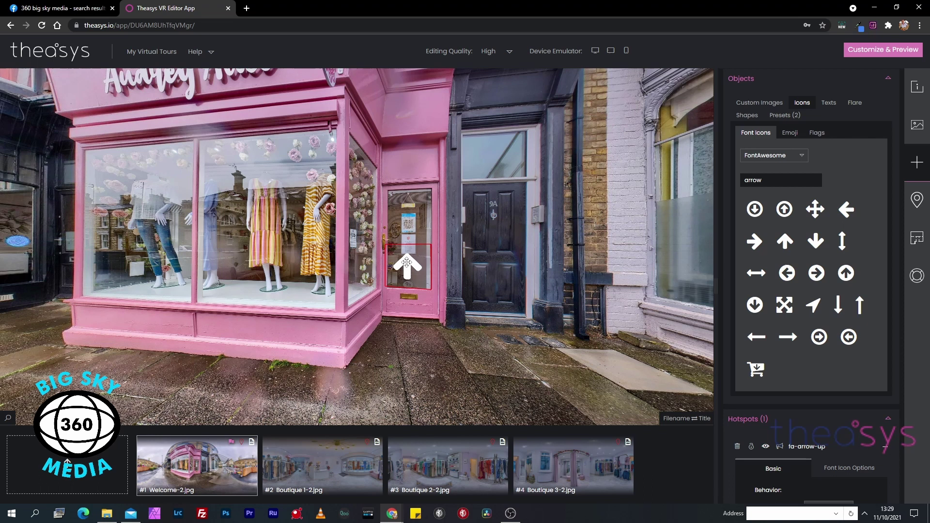
{"action": "right_click", "coordinate": [407, 264]}
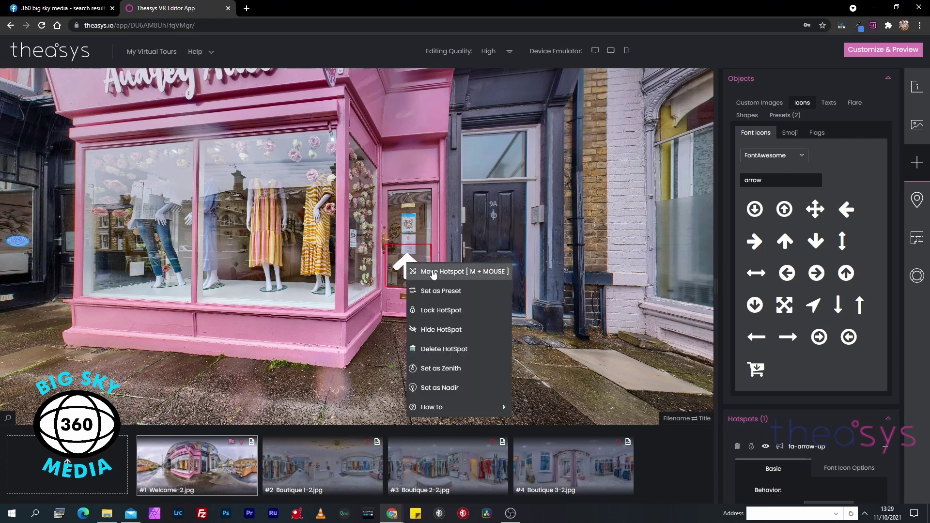
{"action": "left_click", "coordinate": [434, 272]}
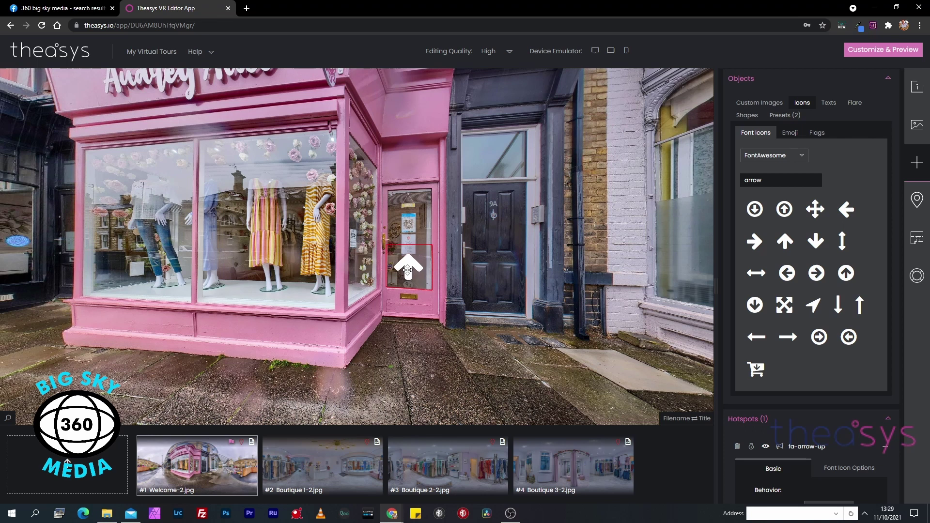
{"action": "left_click", "coordinate": [407, 270]}
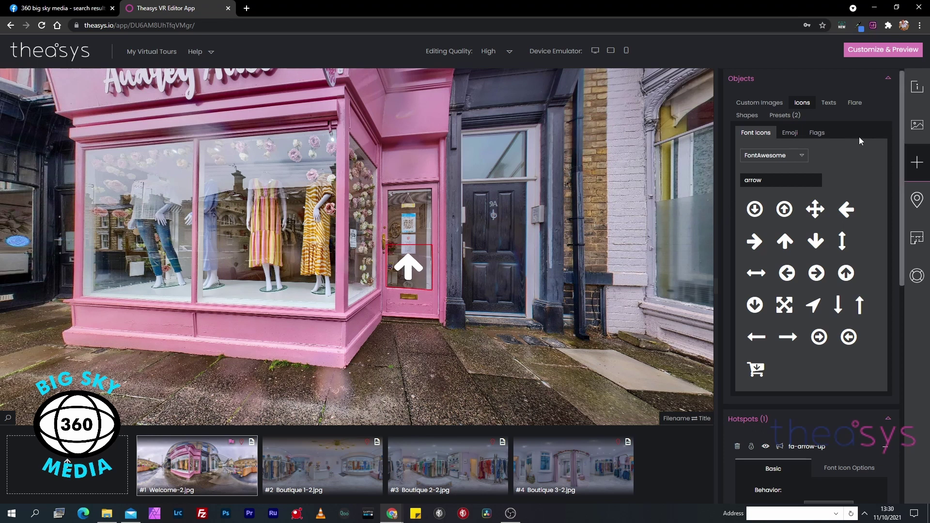
{"action": "left_click", "coordinate": [862, 78]}
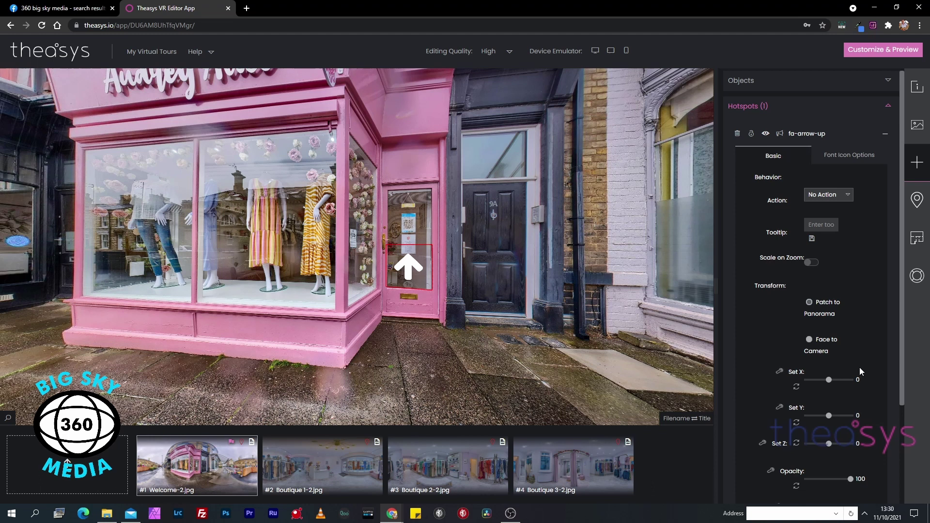
{"action": "scroll", "coordinate": [858, 371], "scroll_direction": "down", "scroll_amount": 3}
{"action": "scroll", "coordinate": [857, 371], "scroll_direction": "up", "scroll_amount": 3}
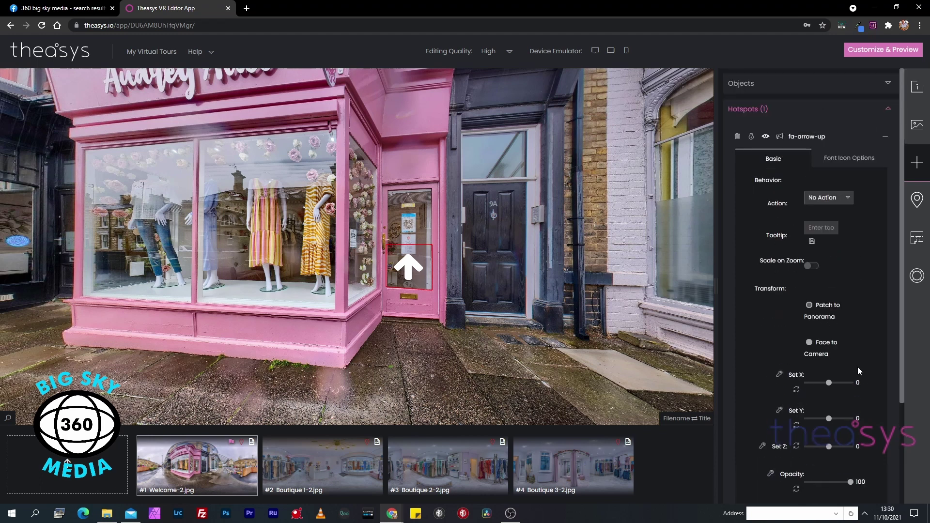
{"action": "left_click", "coordinate": [832, 199]}
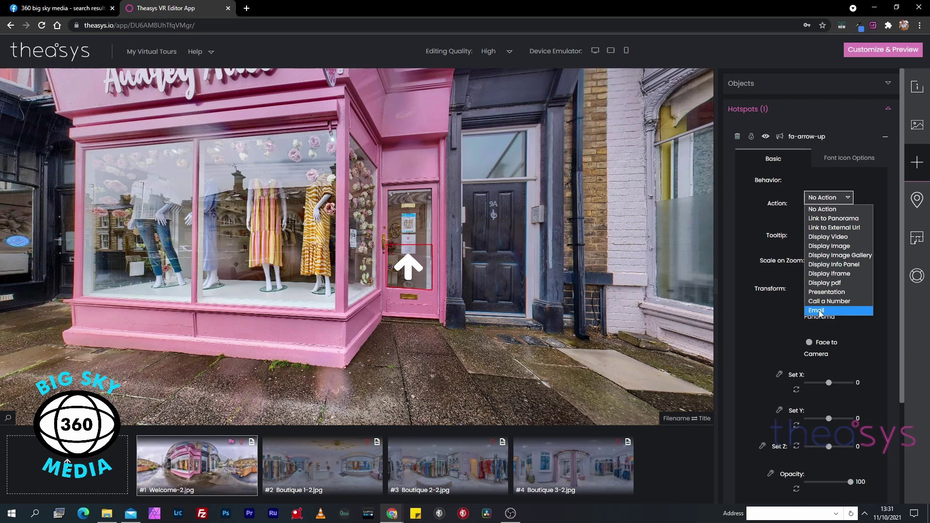
{"action": "left_click", "coordinate": [829, 209]}
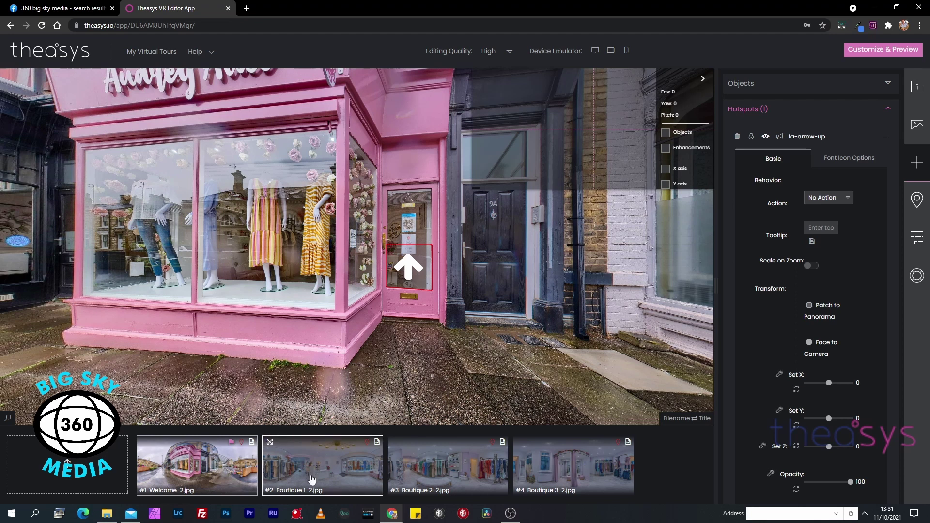
Step: Drag the Boutique 1-2 thumbnail onto the door arrow so it links to that panorama
{"action": "left_click_drag", "start_coordinate": [311, 479], "coordinate": [402, 272]}
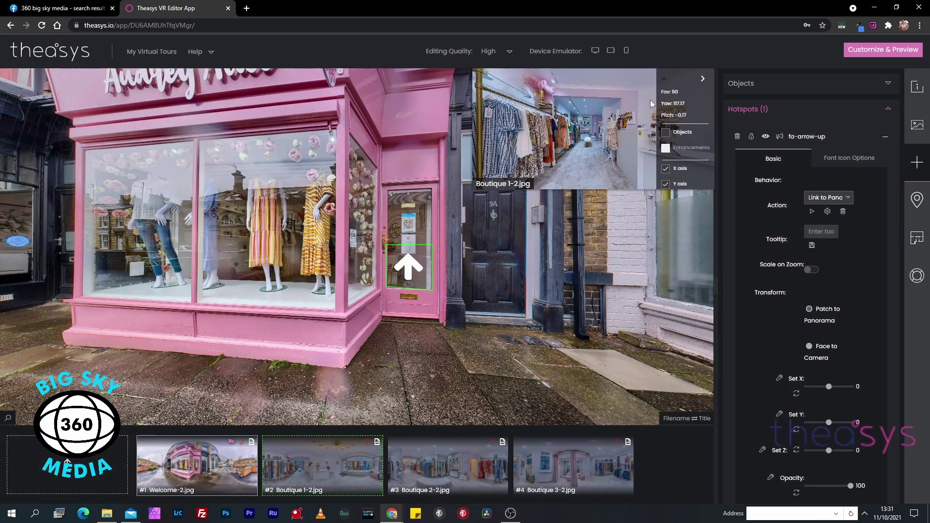
{"action": "left_click_drag", "start_coordinate": [609, 129], "coordinate": [600, 131]}
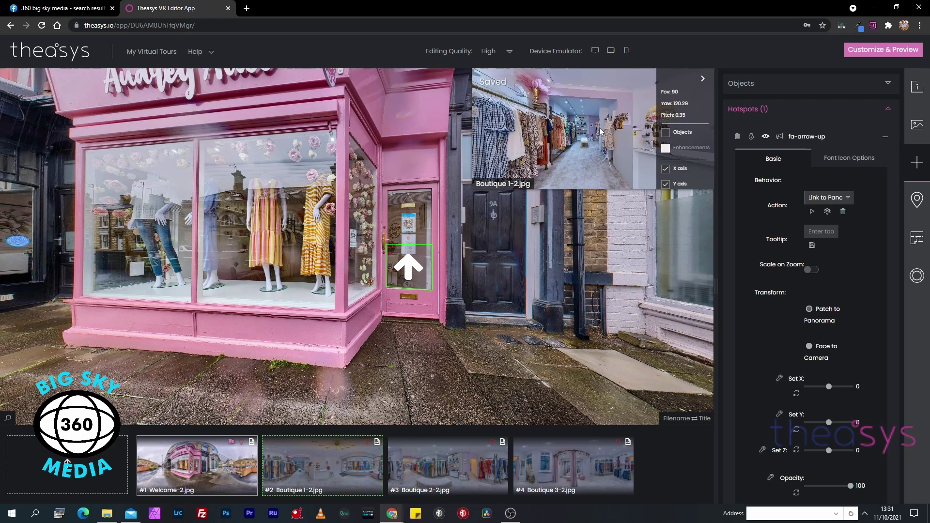
{"action": "left_click", "coordinate": [843, 211]}
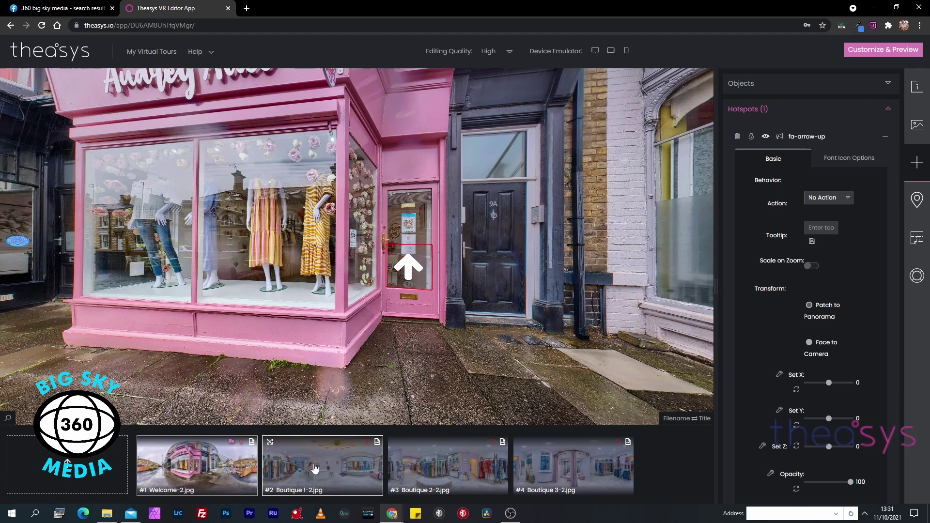
{"action": "left_click_drag", "start_coordinate": [315, 467], "coordinate": [403, 268]}
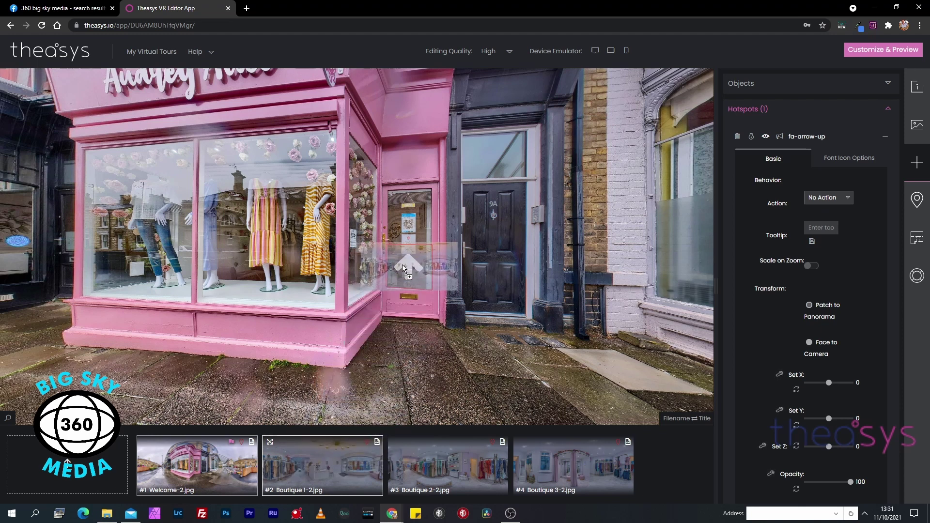
{"action": "left_click_drag", "start_coordinate": [403, 268], "coordinate": [405, 270]}
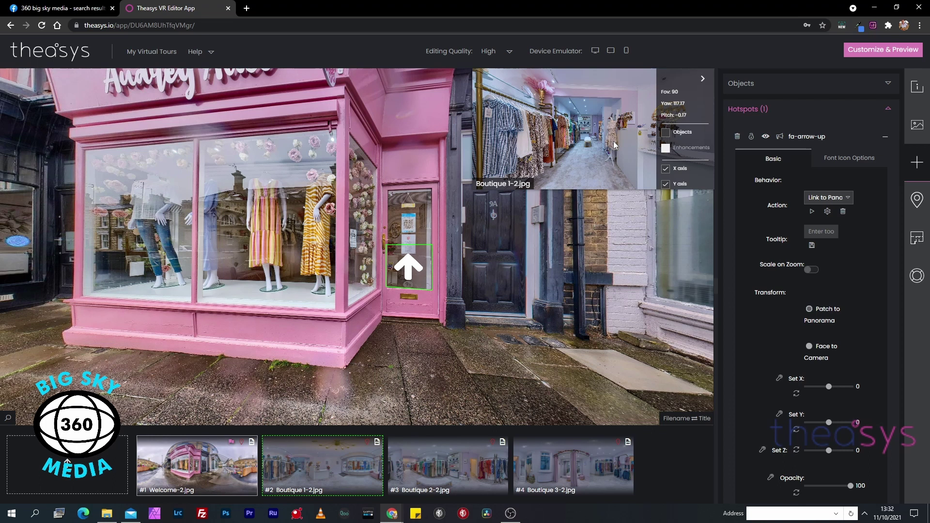
Step: Start saving the door arrow as a preset, cancel, then show the Presets tab under Objects
{"action": "right_click", "coordinate": [409, 268]}
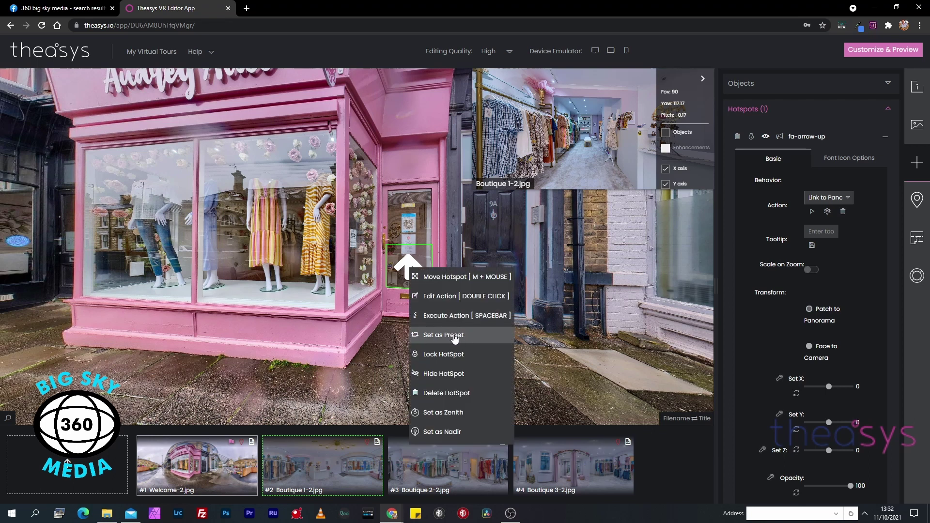
{"action": "left_click", "coordinate": [453, 335]}
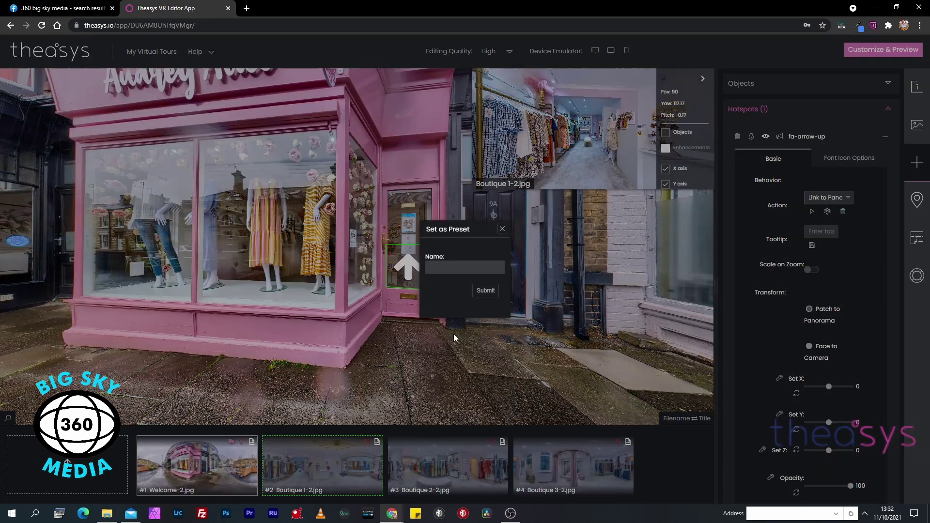
{"action": "left_click", "coordinate": [451, 269]}
{"action": "key", "text": "Escape"}
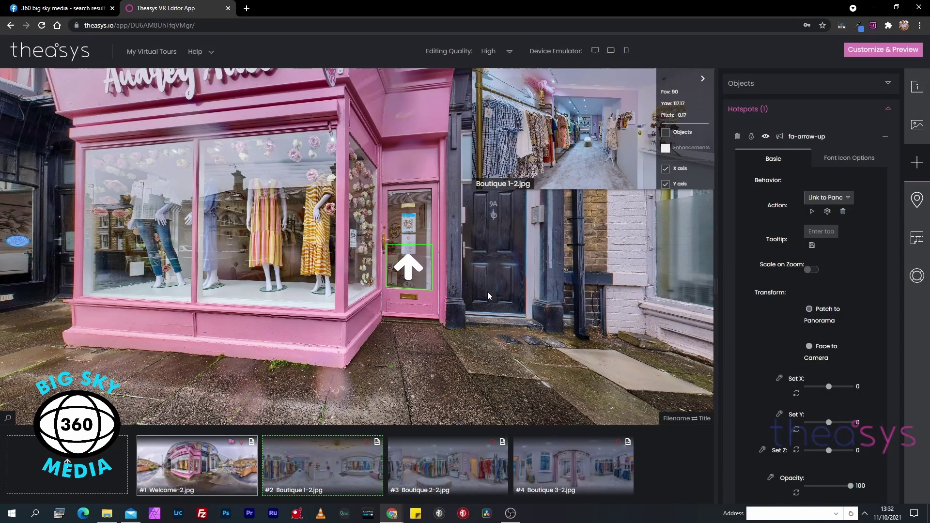
{"action": "left_click", "coordinate": [766, 85]}
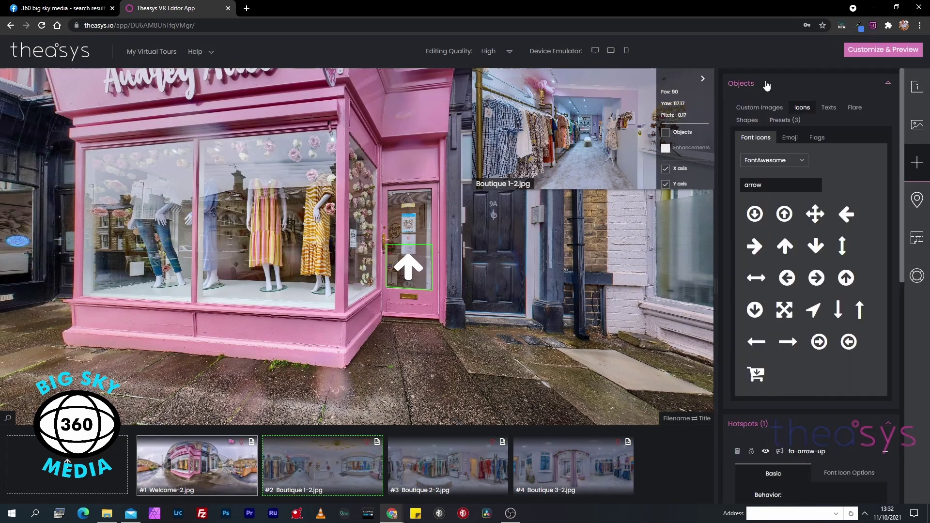
{"action": "left_click", "coordinate": [782, 121]}
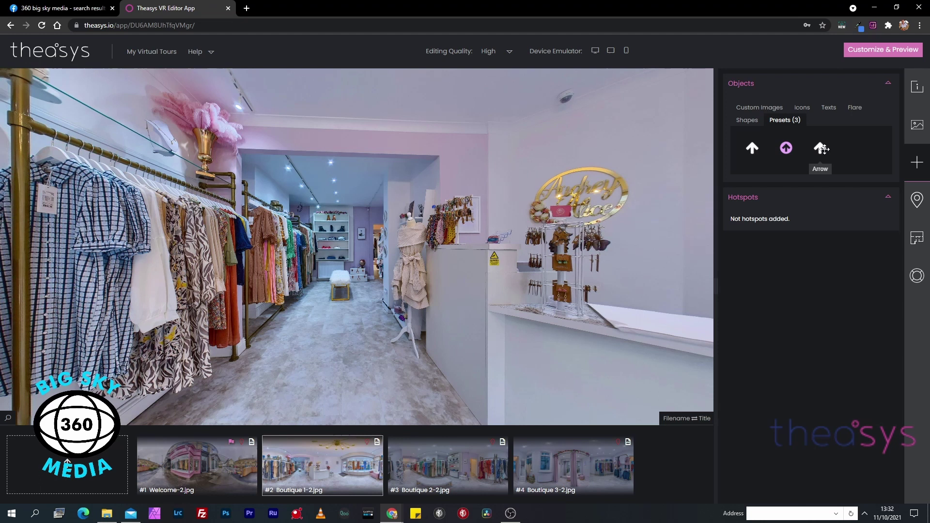
Step: Place Arrow preset hotspots in Boutique 1-2 and Boutique 2-2, linking the latter to Boutique 3-2
{"action": "left_click_drag", "start_coordinate": [341, 326], "coordinate": [337, 312]}
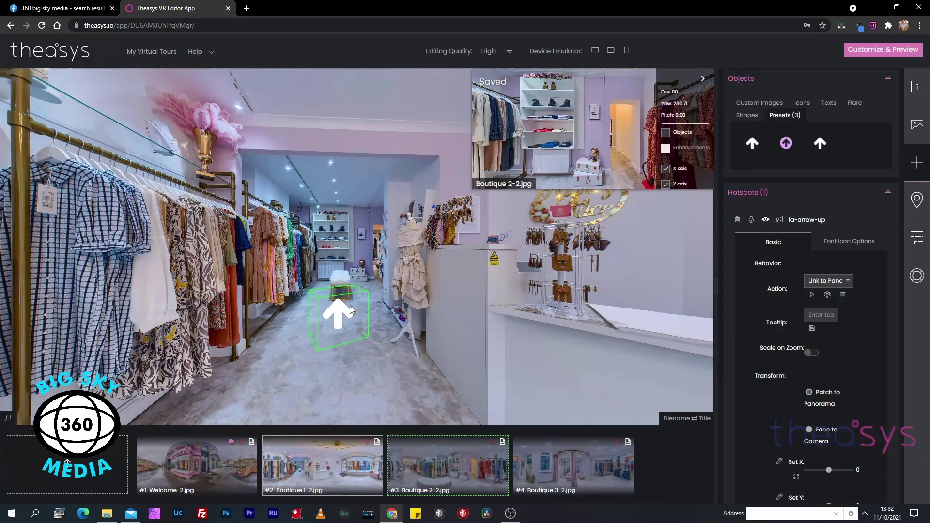
{"action": "left_click", "coordinate": [454, 468]}
{"action": "left_click_drag", "start_coordinate": [825, 147], "coordinate": [675, 209]}
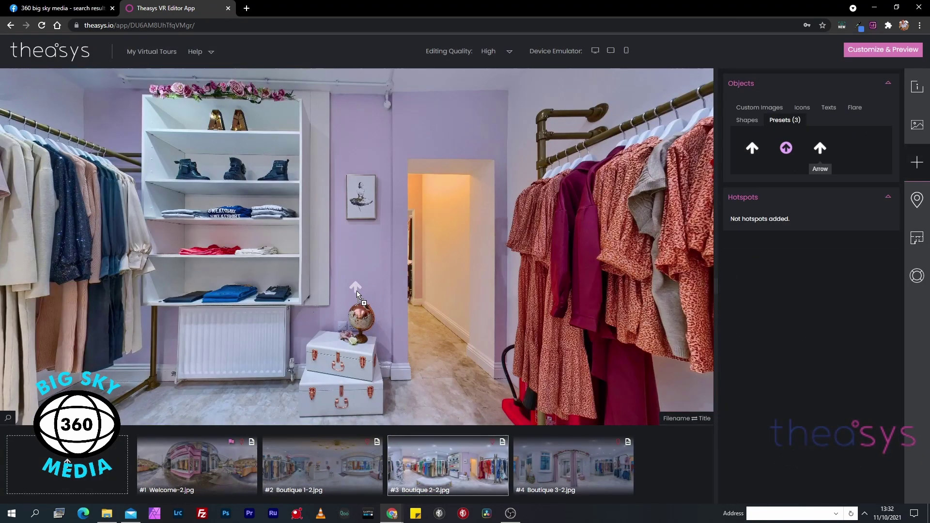
{"action": "left_click_drag", "start_coordinate": [356, 291], "coordinate": [356, 291]}
{"action": "left_click_drag", "start_coordinate": [577, 472], "coordinate": [367, 292]}
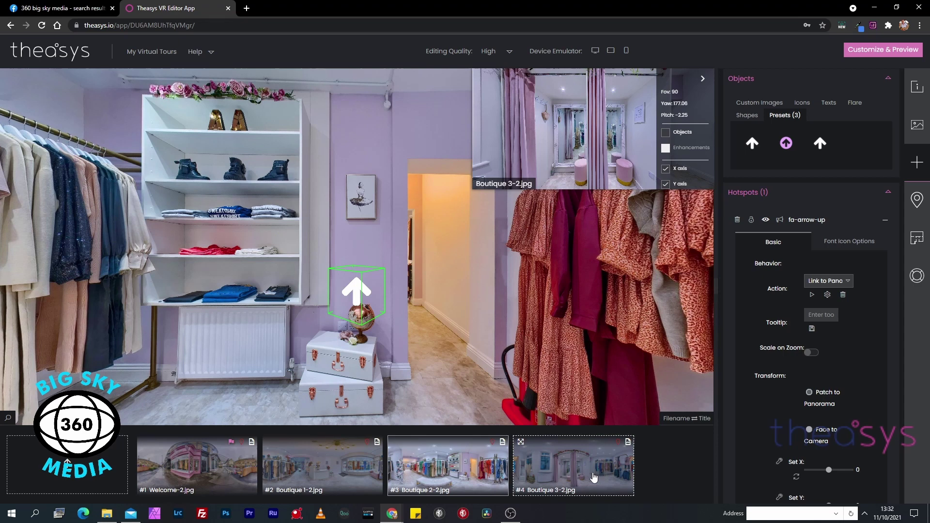
Step: Run Panoramas Backwards Auto-linking in Project Properties to create the three return links
{"action": "left_click_drag", "start_coordinate": [440, 341], "coordinate": [400, 232]}
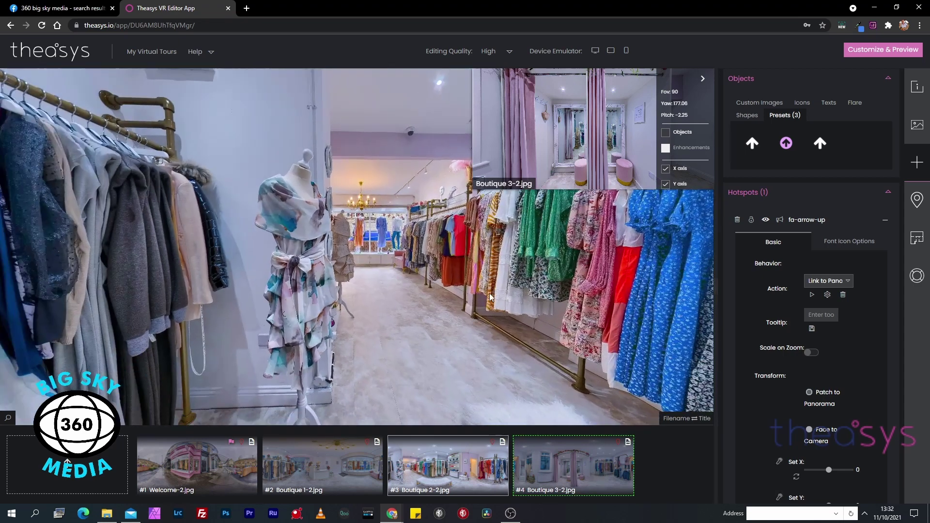
{"action": "left_click", "coordinate": [559, 471]}
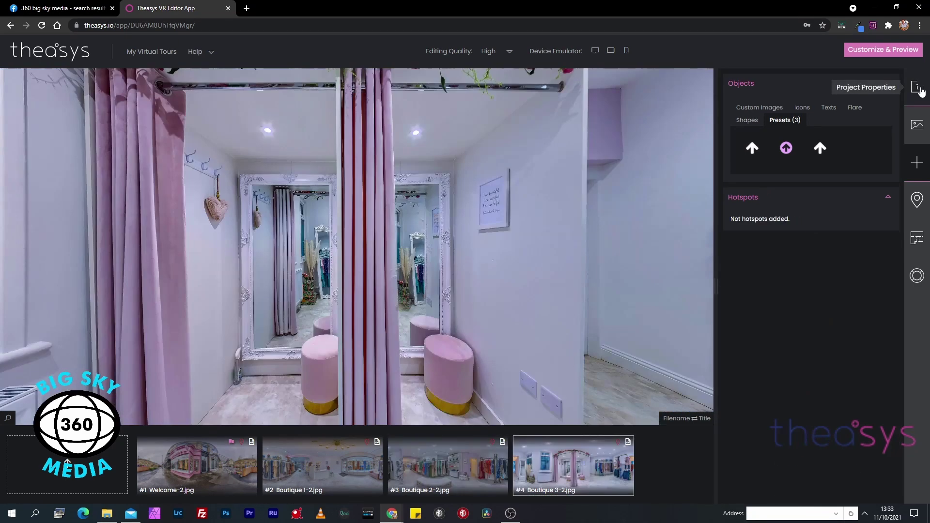
{"action": "left_click", "coordinate": [918, 88]}
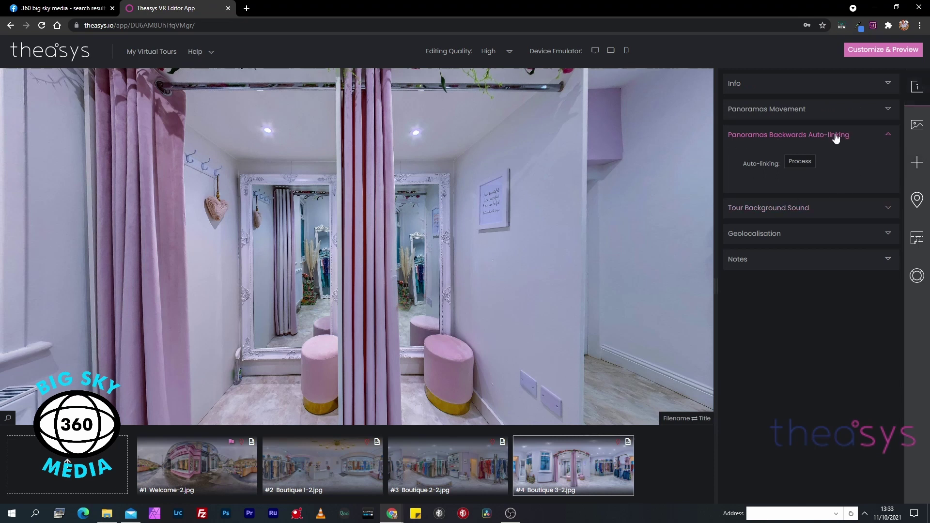
{"action": "left_click", "coordinate": [800, 163]}
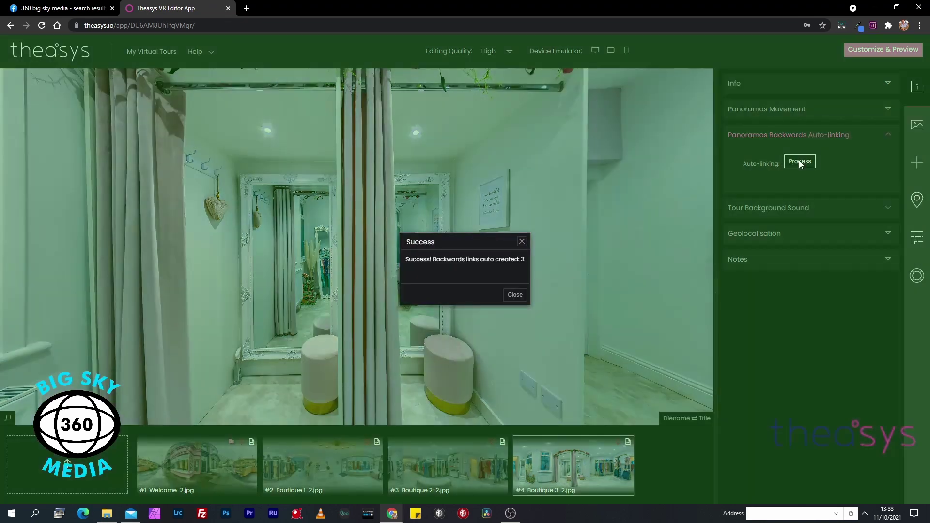
{"action": "left_click", "coordinate": [516, 295]}
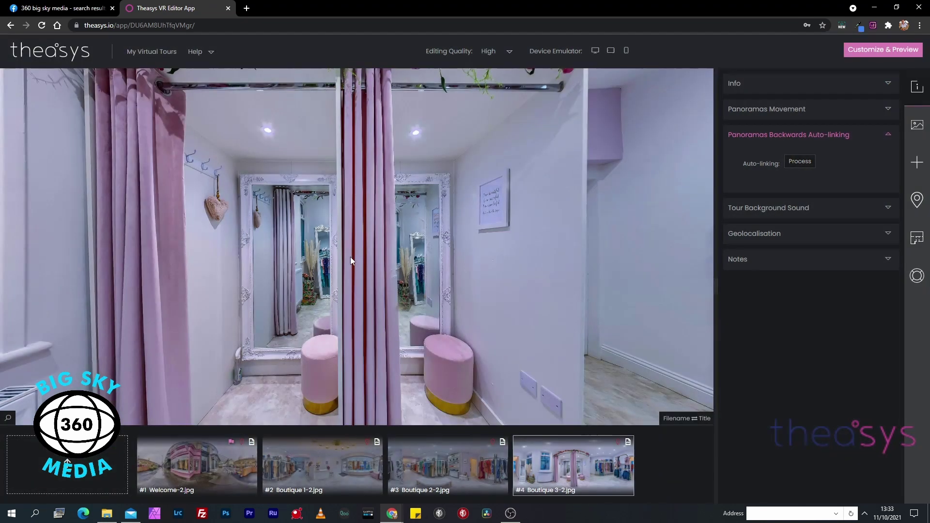
Step: Find the auto-created return arrow in Boutique 3-2 and move it to a better spot
{"action": "left_click_drag", "start_coordinate": [376, 261], "coordinate": [498, 269]}
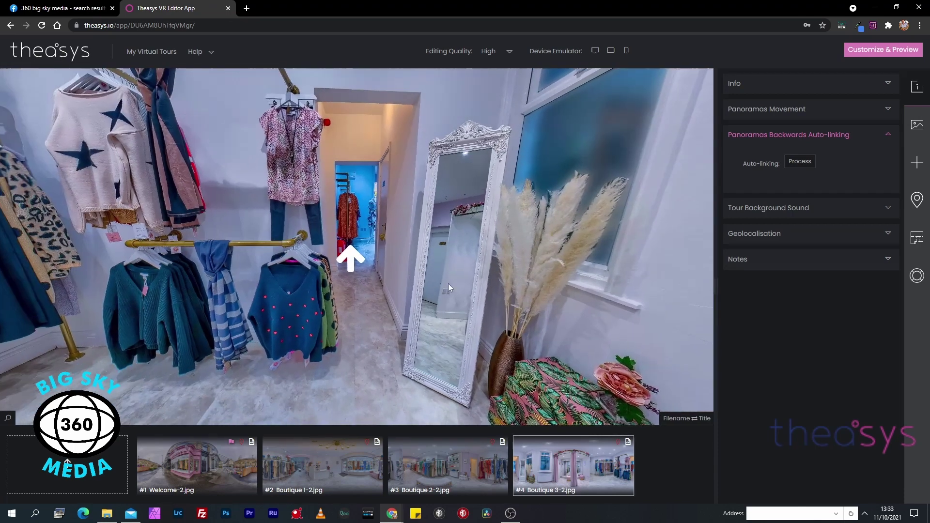
{"action": "left_click", "coordinate": [364, 268]}
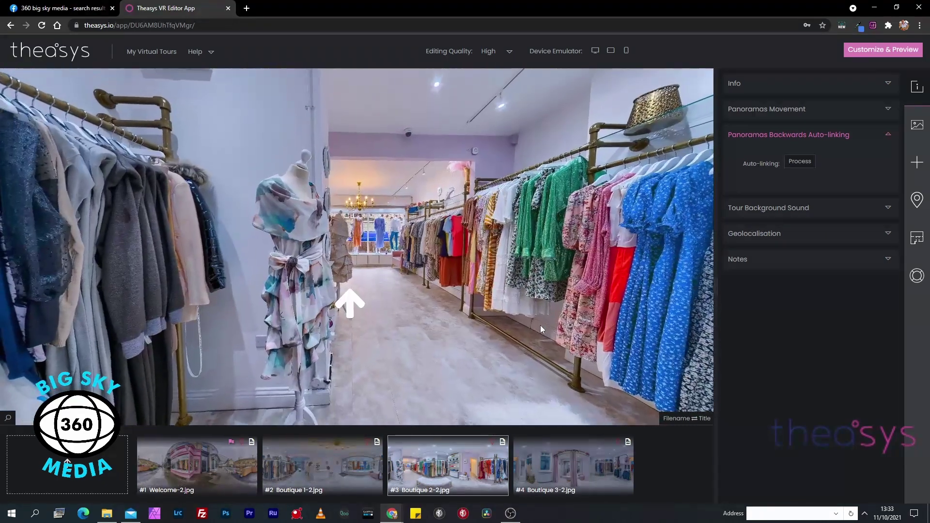
{"action": "right_click", "coordinate": [352, 310]}
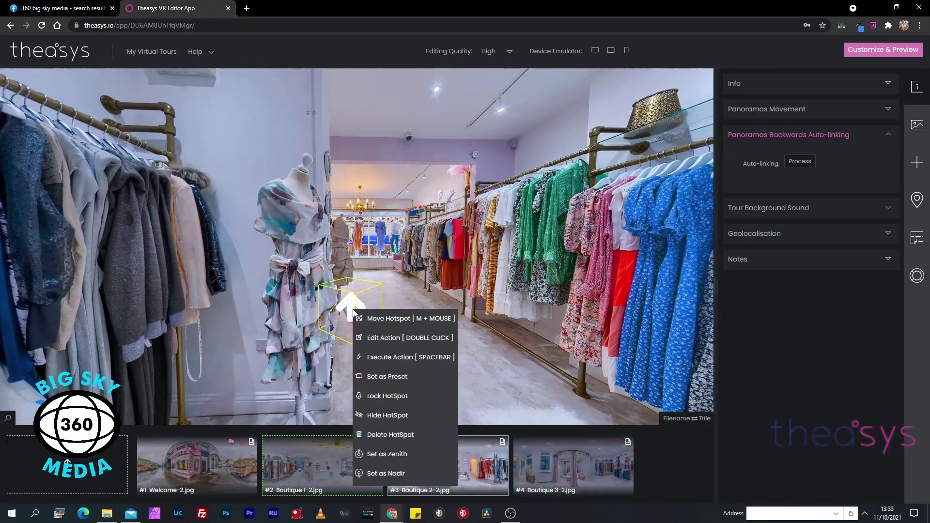
{"action": "left_click", "coordinate": [371, 318]}
{"action": "left_click", "coordinate": [392, 300]}
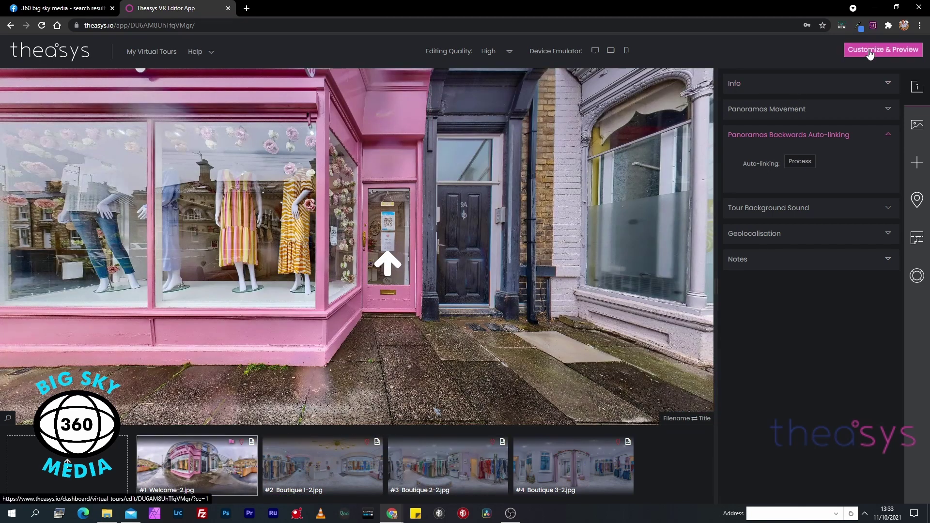
Step: Open the tour preview and follow the arrows from the street through the shop's rooms
{"action": "left_click", "coordinate": [869, 50]}
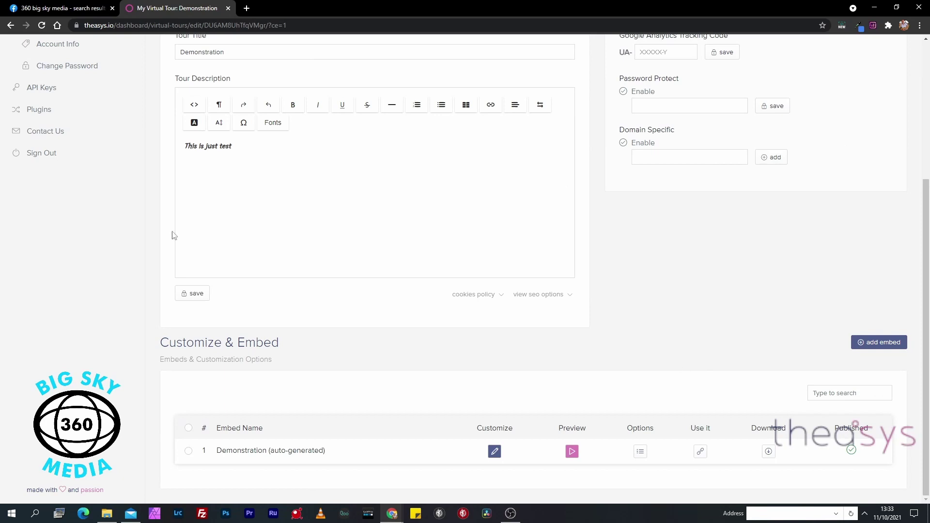
{"action": "left_click", "coordinate": [570, 451]}
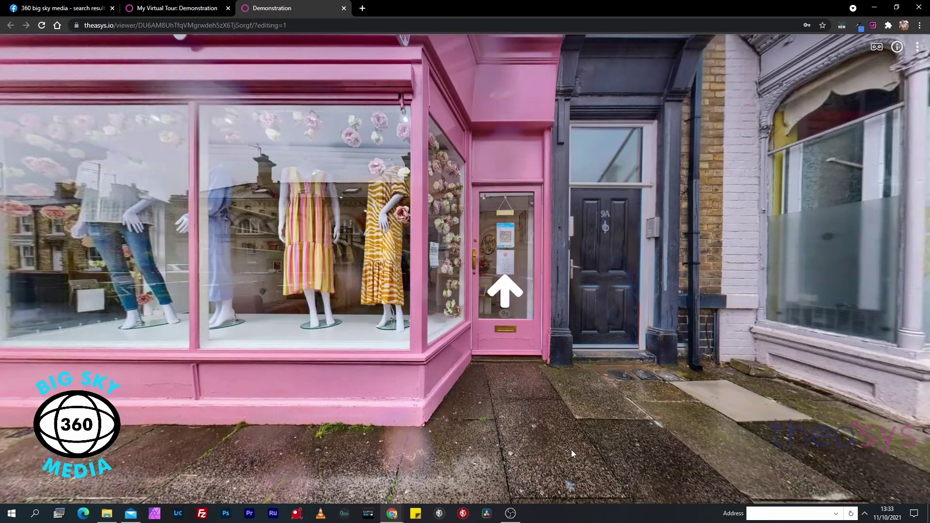
{"action": "left_click", "coordinate": [506, 293]}
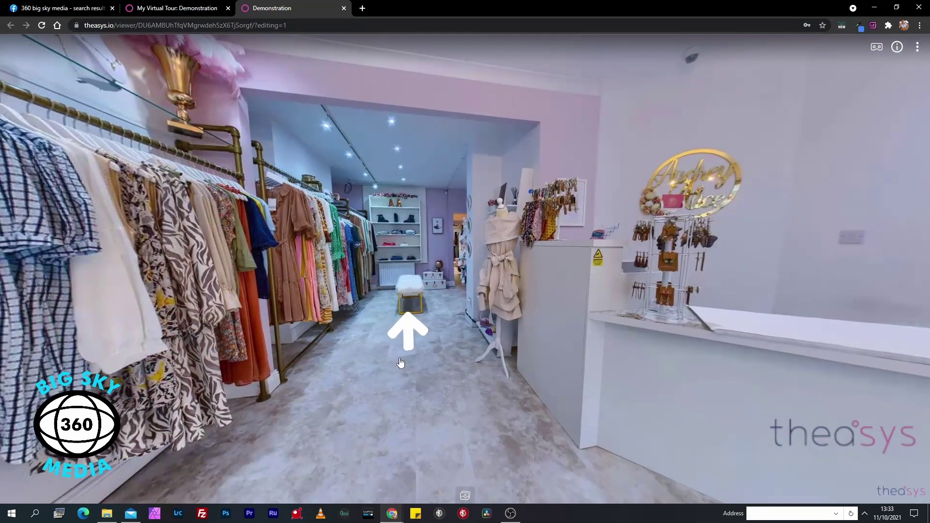
{"action": "left_click", "coordinate": [411, 335]}
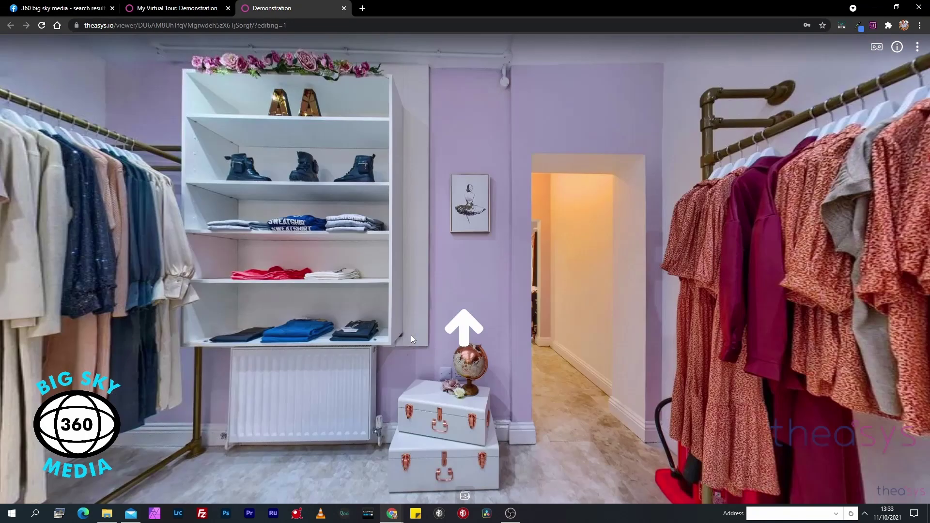
{"action": "left_click", "coordinate": [463, 330]}
{"action": "left_click", "coordinate": [481, 328]}
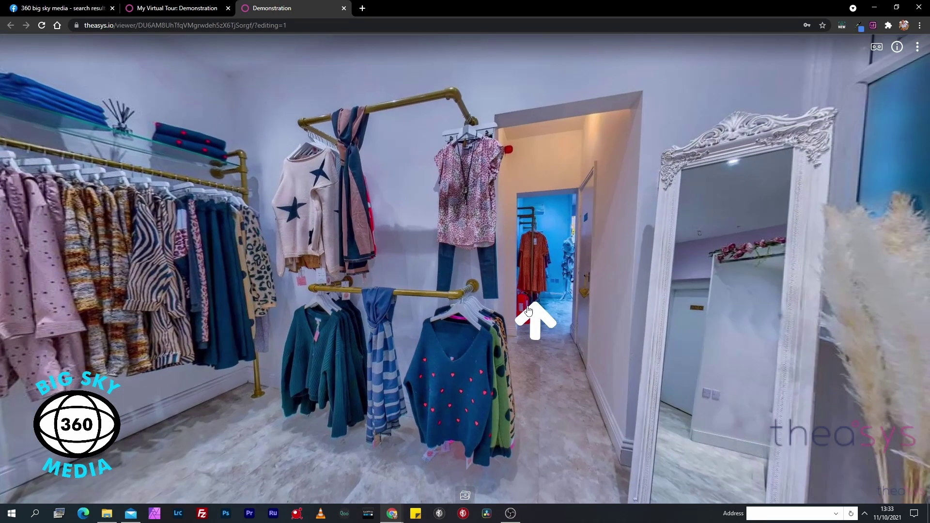
{"action": "left_click", "coordinate": [530, 312]}
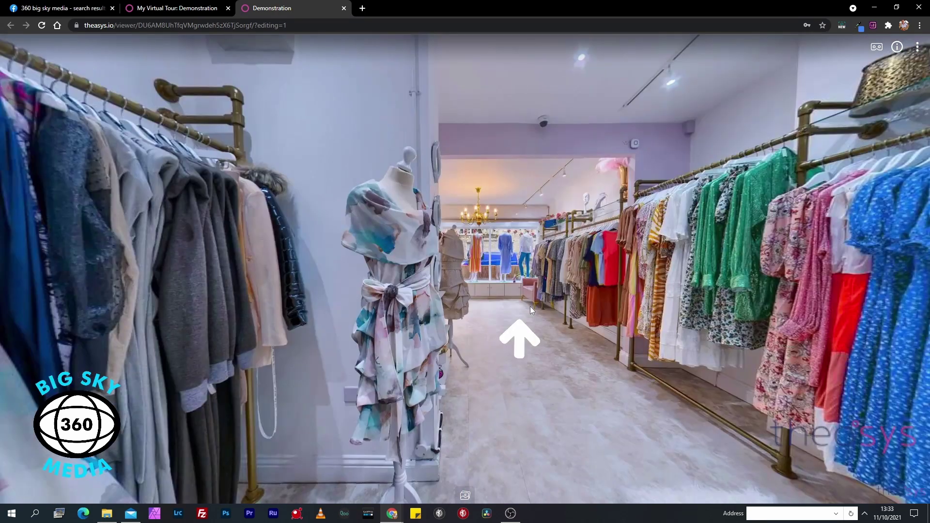
{"action": "left_click", "coordinate": [530, 340]}
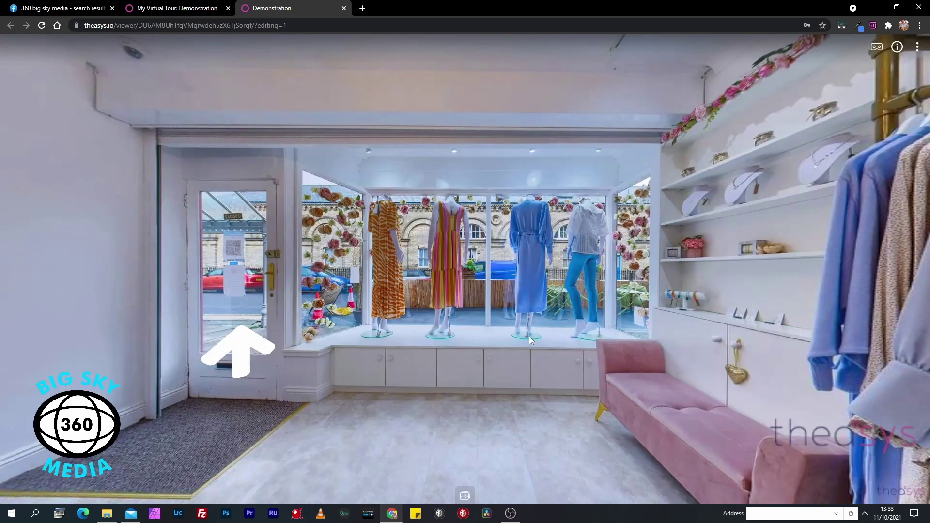
Step: Walk back to the street, re-enter the shop, return to the shopfront and close the preview
{"action": "left_click", "coordinate": [245, 346]}
{"action": "left_click_drag", "start_coordinate": [673, 318], "coordinate": [217, 341]}
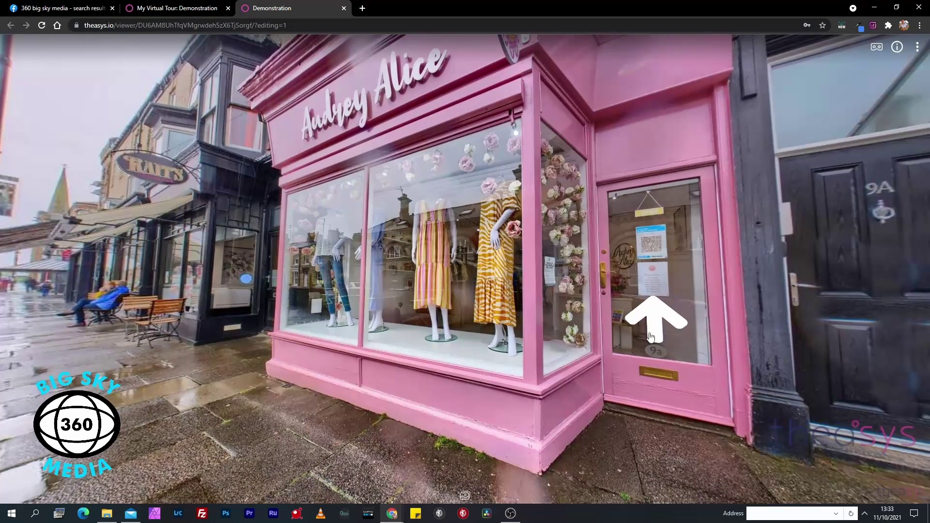
{"action": "left_click", "coordinate": [662, 315]}
{"action": "left_click", "coordinate": [449, 374]}
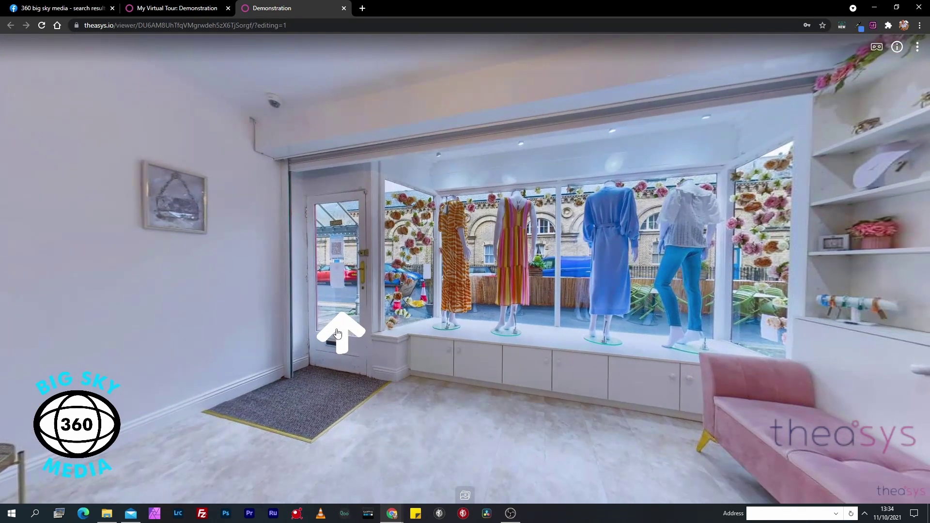
{"action": "left_click", "coordinate": [338, 333]}
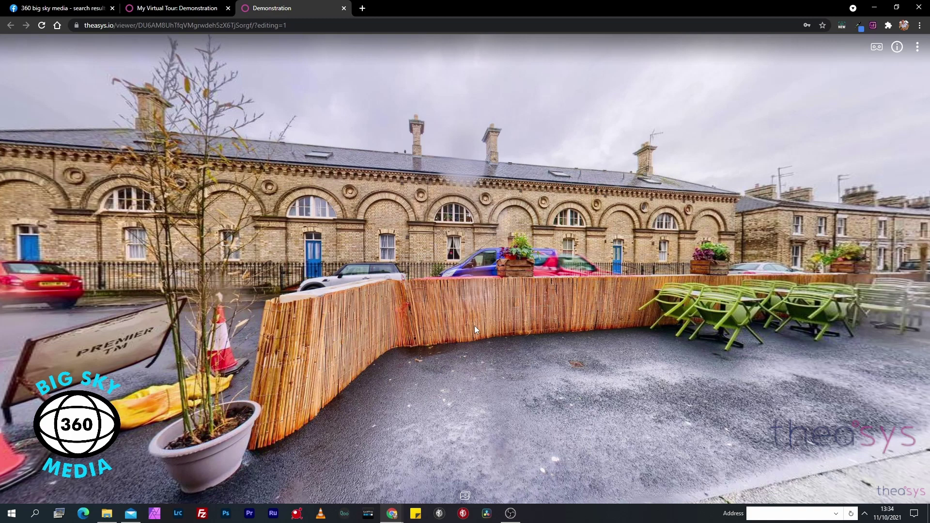
{"action": "left_click_drag", "start_coordinate": [732, 304], "coordinate": [403, 328]}
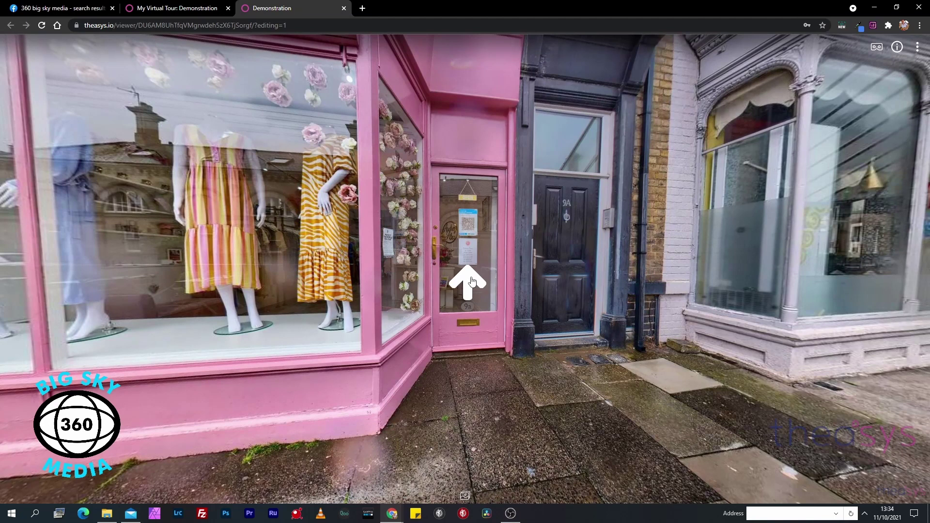
{"action": "left_click", "coordinate": [467, 282]}
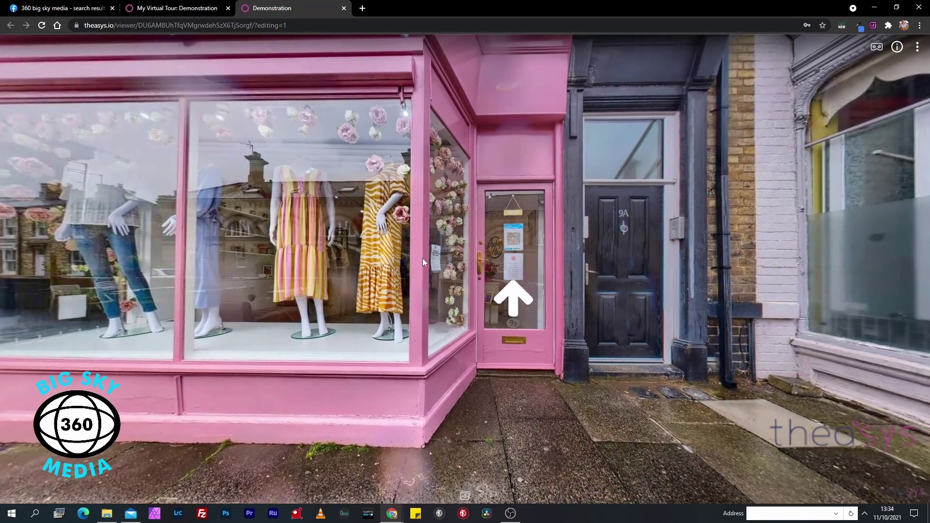
{"action": "key", "text": "ctrl+w"}
{"action": "scroll", "coordinate": [554, 238], "scroll_direction": "up", "scroll_amount": 5}
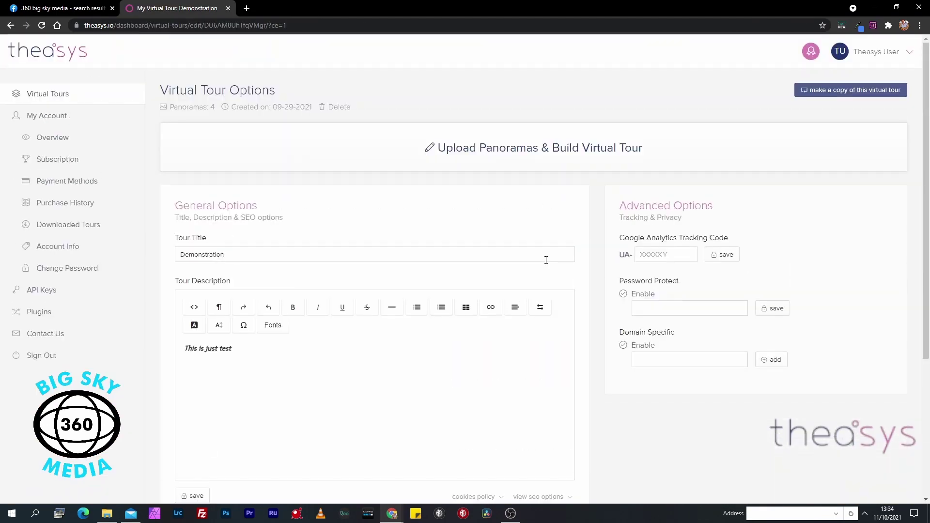
Step: Give the door arrow the tooltip 'Come In', save it, and open the tour preview
{"action": "left_click", "coordinate": [504, 147]}
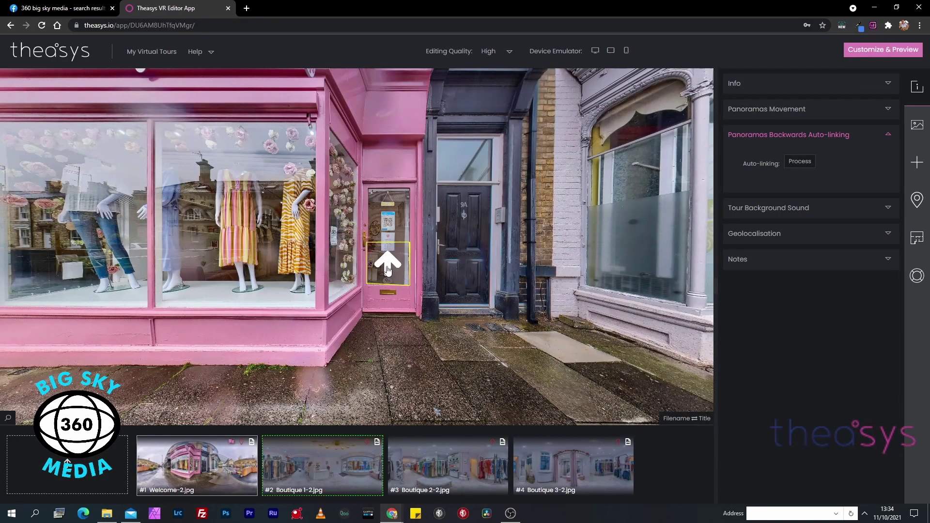
{"action": "left_click", "coordinate": [916, 163]}
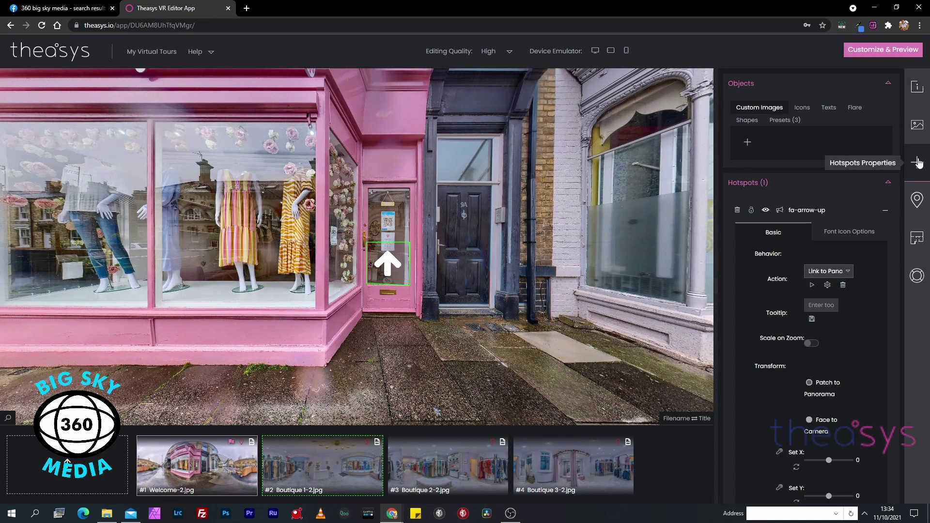
{"action": "left_click", "coordinate": [820, 303]}
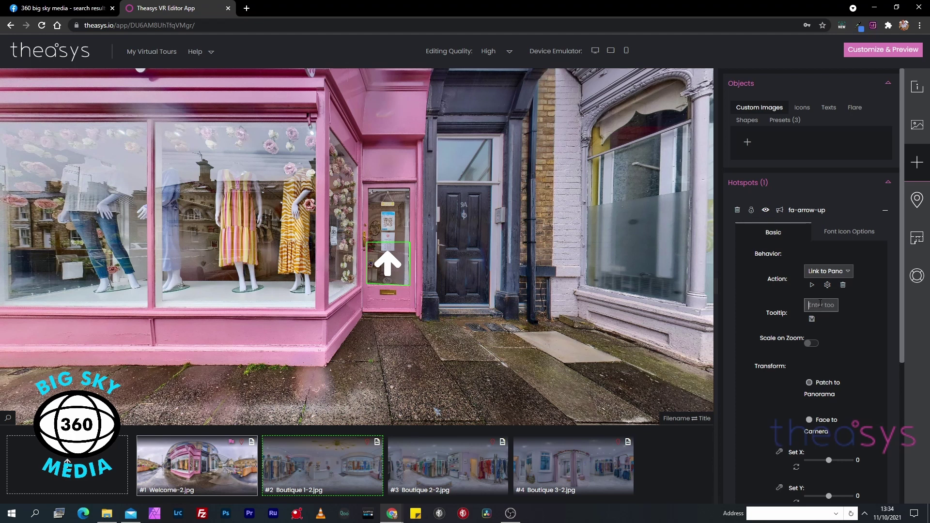
{"action": "type", "text": "Come In"}
{"action": "left_click", "coordinate": [812, 319]}
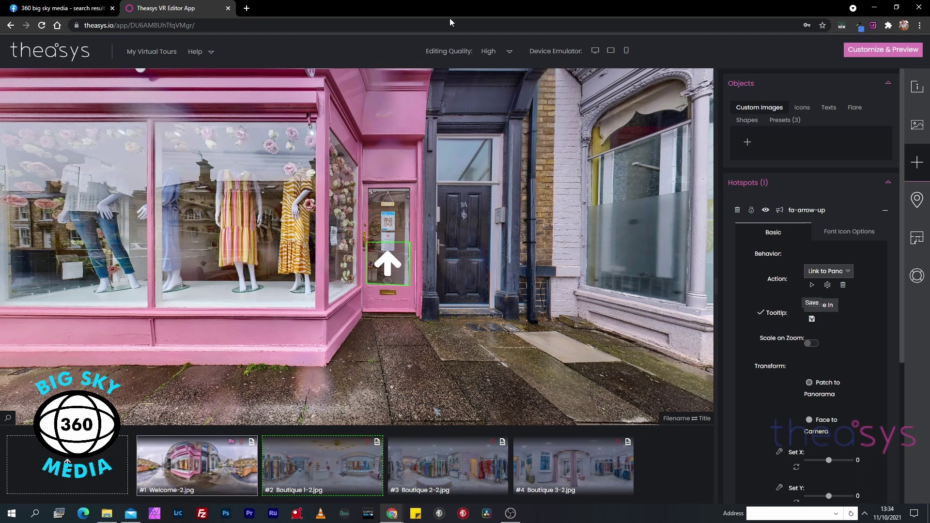
{"action": "left_click", "coordinate": [890, 54]}
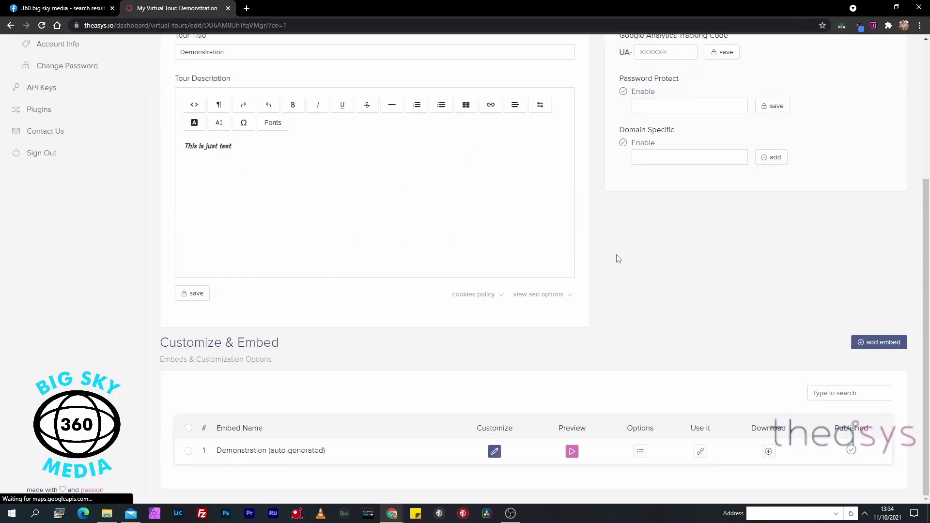
{"action": "left_click", "coordinate": [571, 453]}
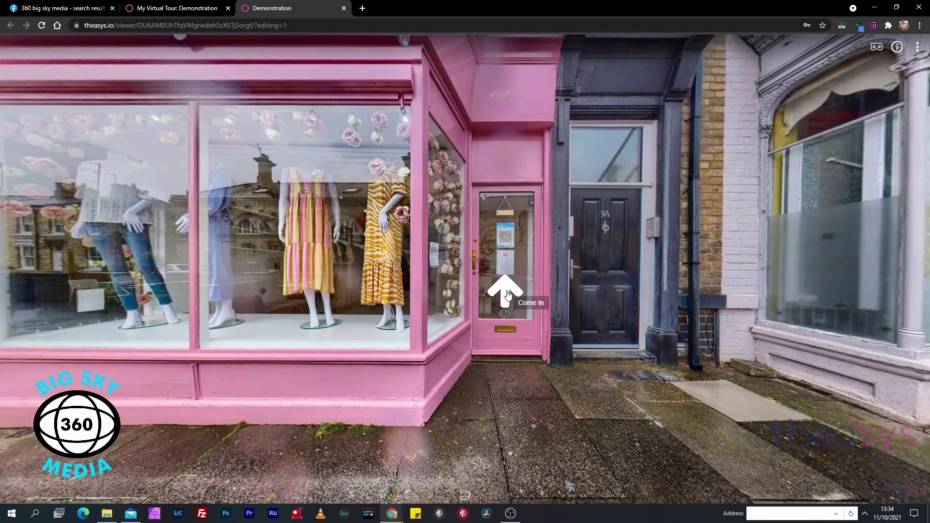
Step: Back in the editor, toggle the arrow's Scale on Zoom and Face to Camera settings on and off
{"action": "key", "text": "ctrl+shift+Tab"}
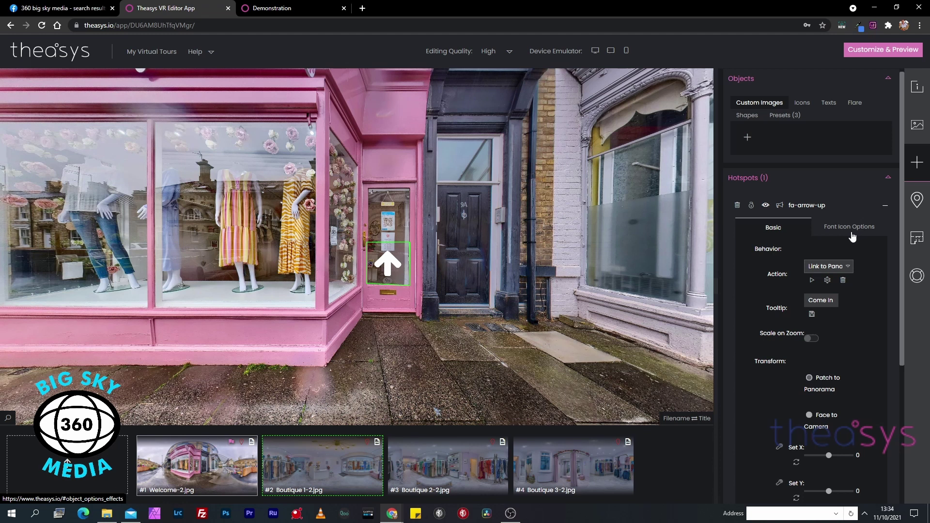
{"action": "scroll", "coordinate": [887, 265], "scroll_direction": "down", "scroll_amount": 1}
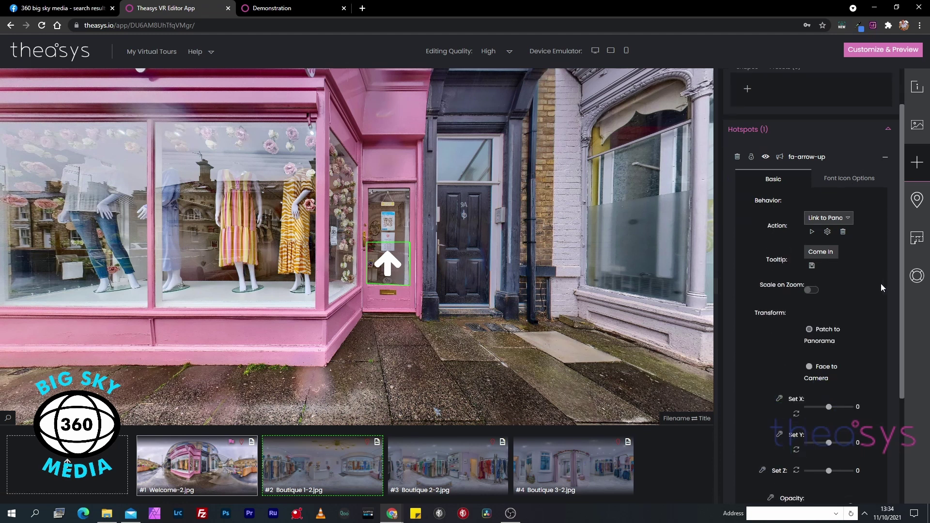
{"action": "scroll", "coordinate": [880, 286], "scroll_direction": "down", "scroll_amount": 1}
{"action": "left_click", "coordinate": [811, 241]}
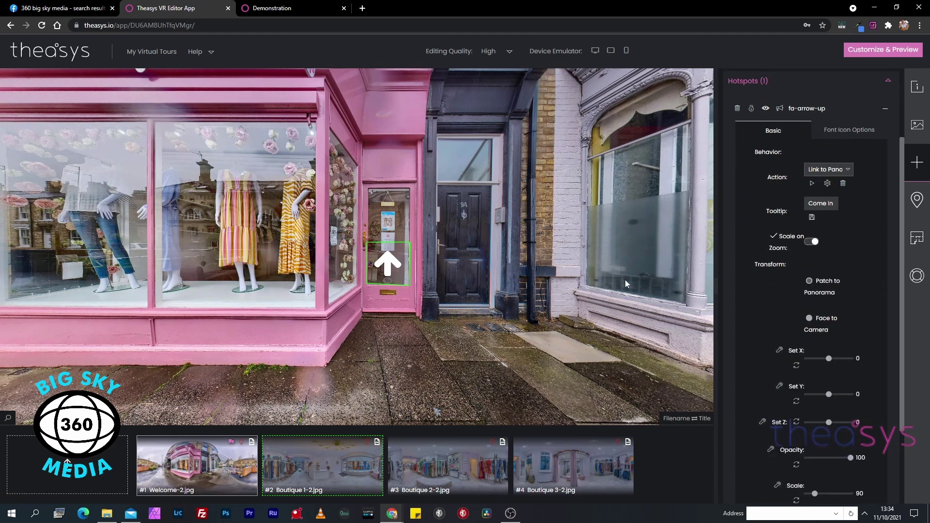
{"action": "scroll", "coordinate": [397, 296], "scroll_direction": "up", "scroll_amount": 2}
{"action": "scroll", "coordinate": [397, 295], "scroll_direction": "up", "scroll_amount": 2}
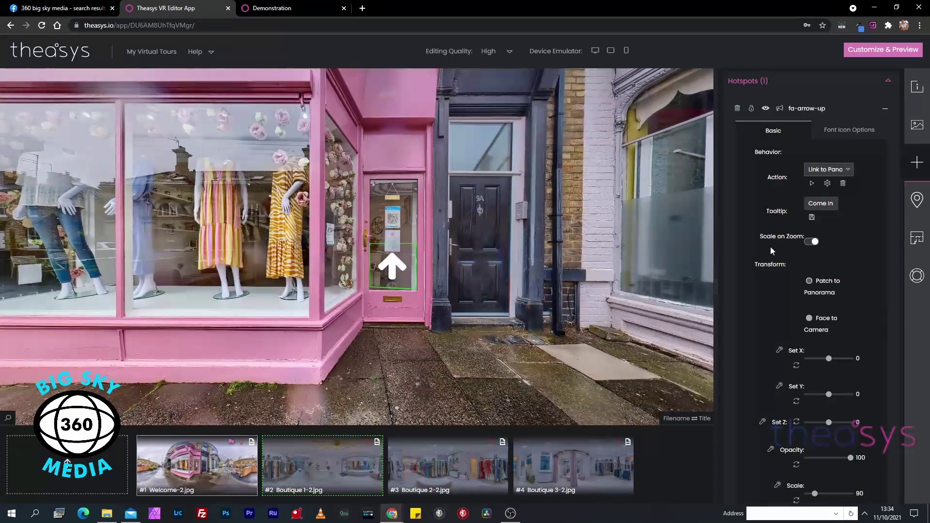
{"action": "left_click", "coordinate": [812, 241]}
{"action": "scroll", "coordinate": [465, 320], "scroll_direction": "down", "scroll_amount": 2}
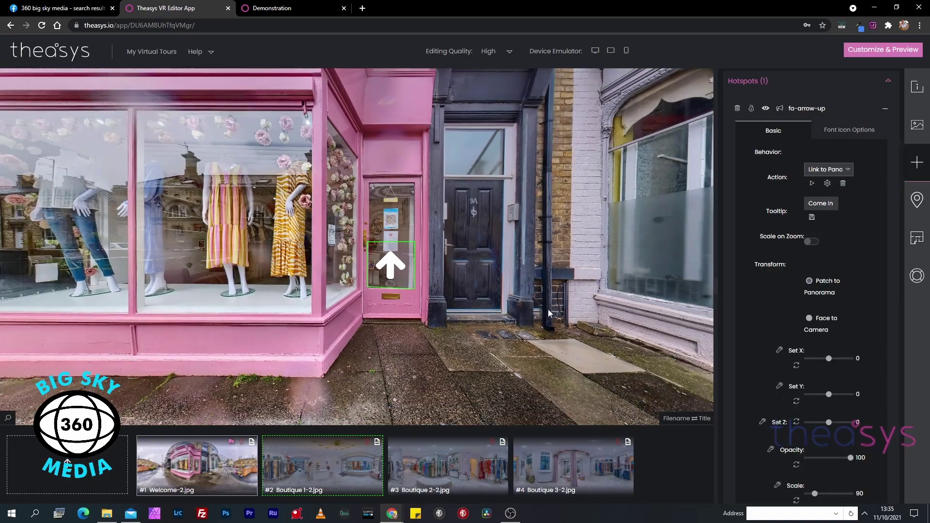
{"action": "left_click_drag", "start_coordinate": [549, 314], "coordinate": [484, 290]}
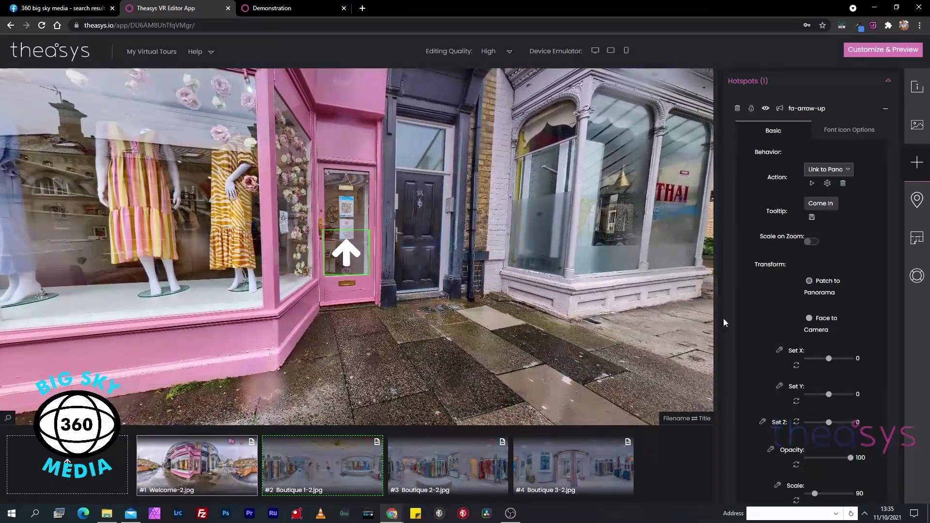
{"action": "left_click", "coordinate": [809, 320]}
{"action": "left_click_drag", "start_coordinate": [521, 335], "coordinate": [708, 354]}
{"action": "left_click", "coordinate": [807, 290]}
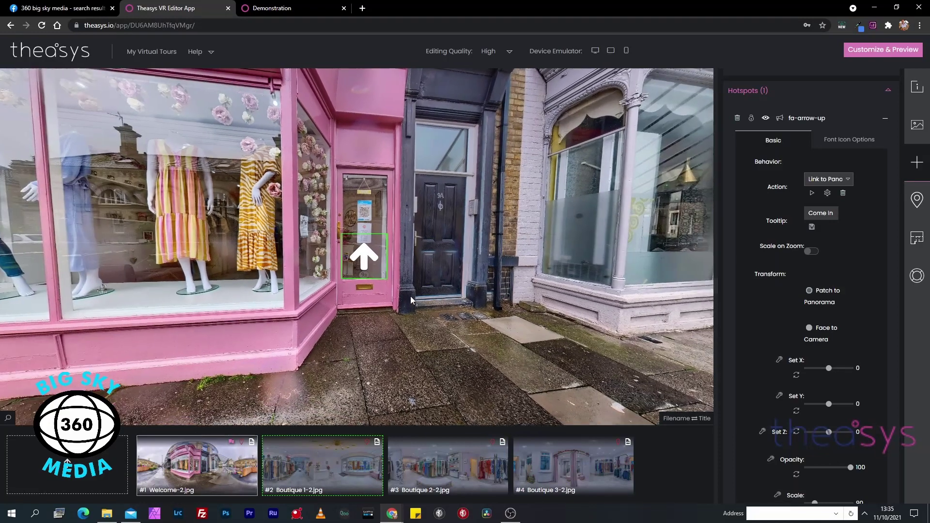
Step: Rotate the arrow to X 60 and tilt it on Y, then reset X, Y and Z to 0
{"action": "scroll", "coordinate": [824, 315], "scroll_direction": "down", "scroll_amount": 2}
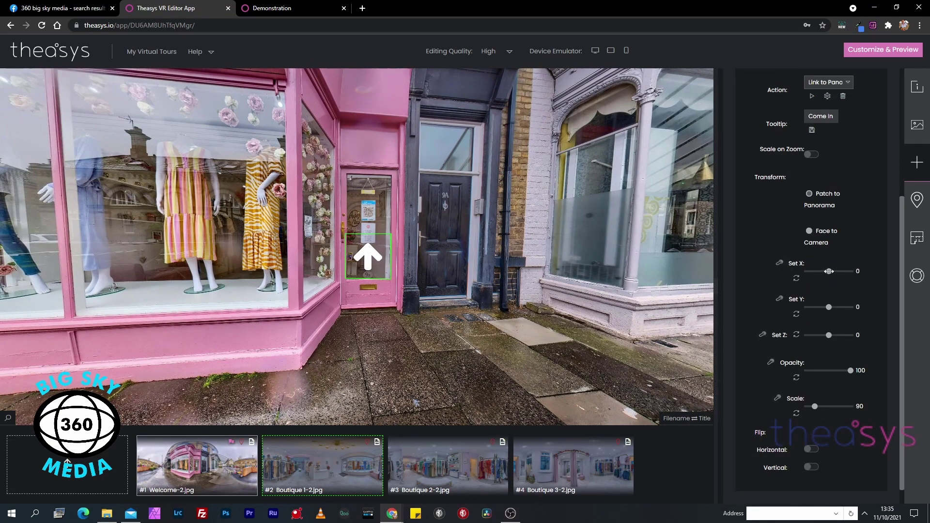
{"action": "mouse_move", "coordinate": [828, 271]}
{"action": "left_mouse_down"}
{"action": "mouse_move", "coordinate": [814, 271]}
{"action": "mouse_move", "coordinate": [835, 271]}
{"action": "left_mouse_up"}
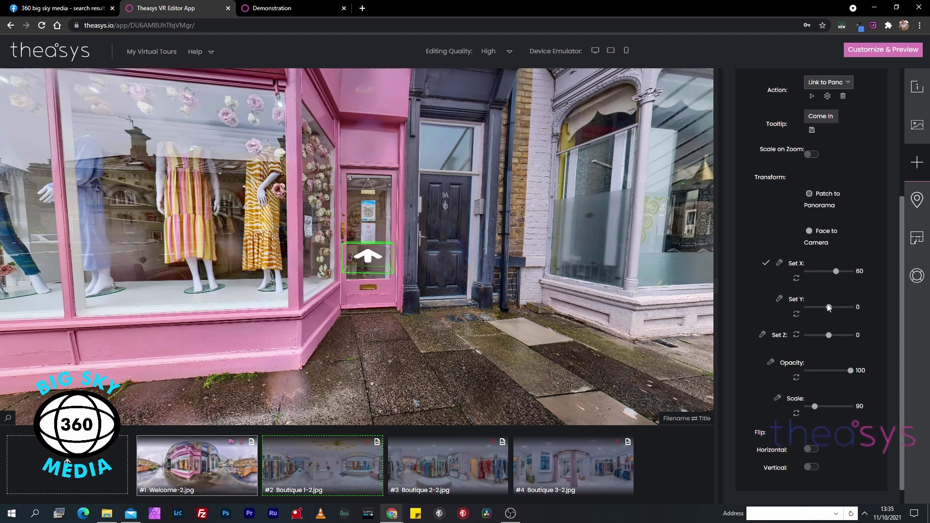
{"action": "left_click_drag", "start_coordinate": [828, 307], "coordinate": [846, 335]}
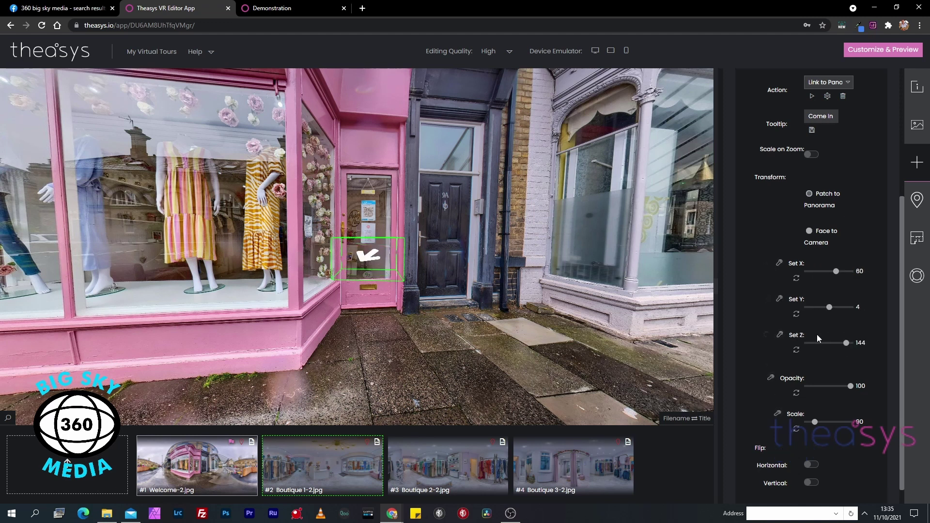
{"action": "left_click", "coordinate": [796, 349]}
{"action": "left_click", "coordinate": [796, 314]}
{"action": "left_click", "coordinate": [796, 278]}
Step: Test opacity, scale 30 and vertical flip, restoring full opacity, scale 90 and upward orientation
{"action": "scroll", "coordinate": [802, 272], "scroll_direction": "down", "scroll_amount": 1}
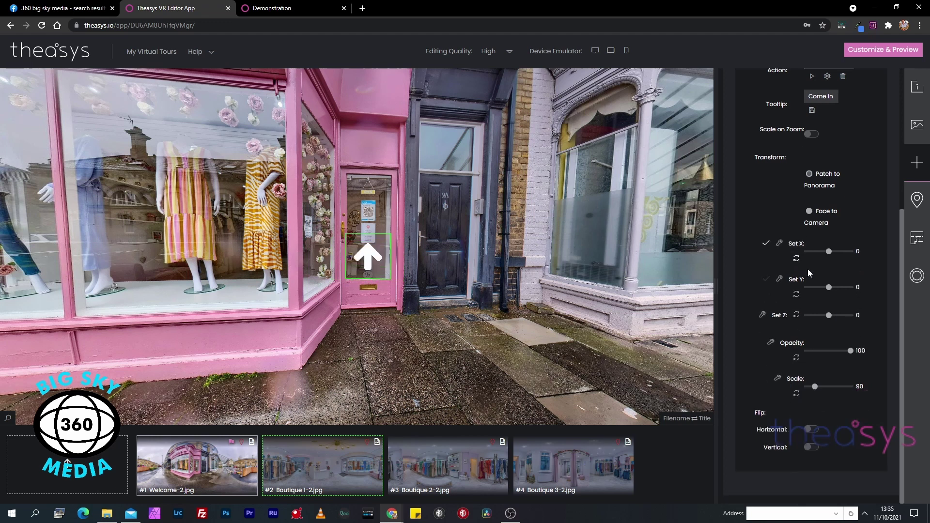
{"action": "left_click_drag", "start_coordinate": [848, 350], "coordinate": [875, 350]}
{"action": "left_click", "coordinate": [796, 394]}
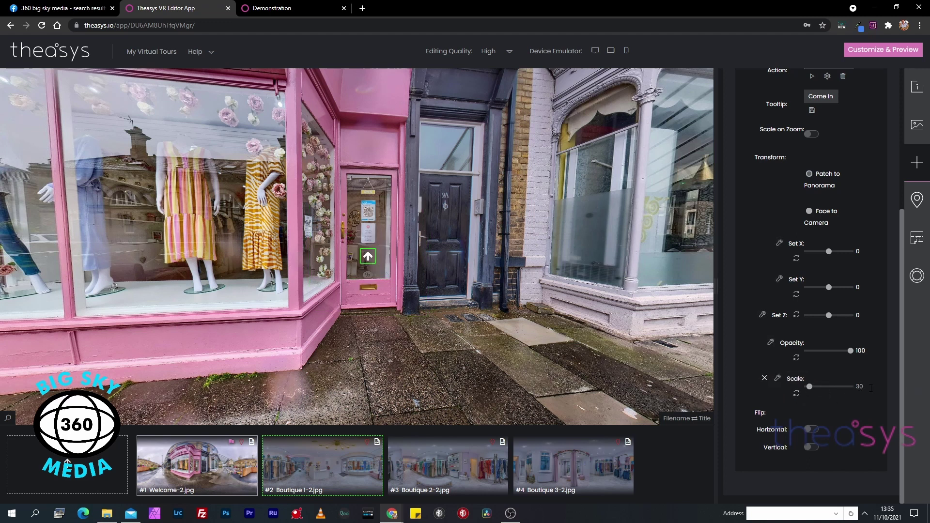
{"action": "left_click", "coordinate": [828, 387]}
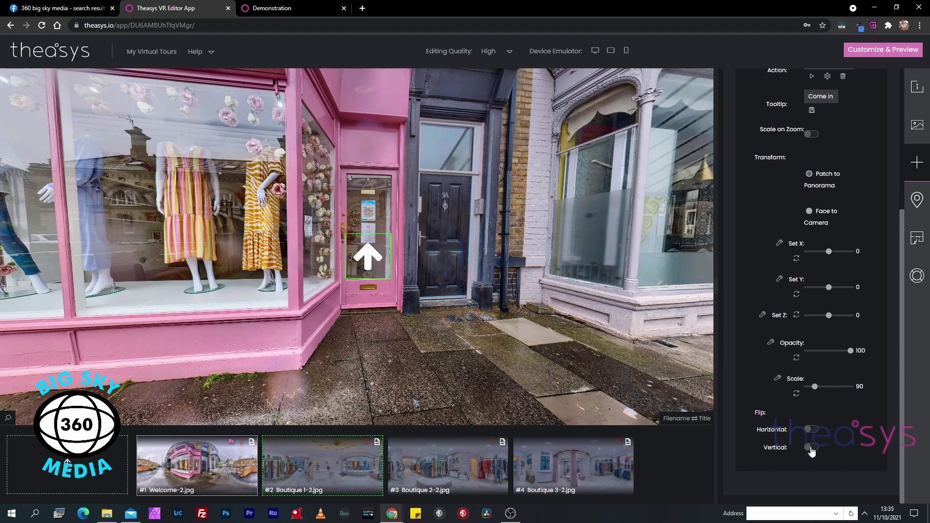
{"action": "left_click", "coordinate": [811, 447]}
{"action": "left_click", "coordinate": [814, 450]}
{"action": "scroll", "coordinate": [838, 157], "scroll_direction": "up", "scroll_amount": 3}
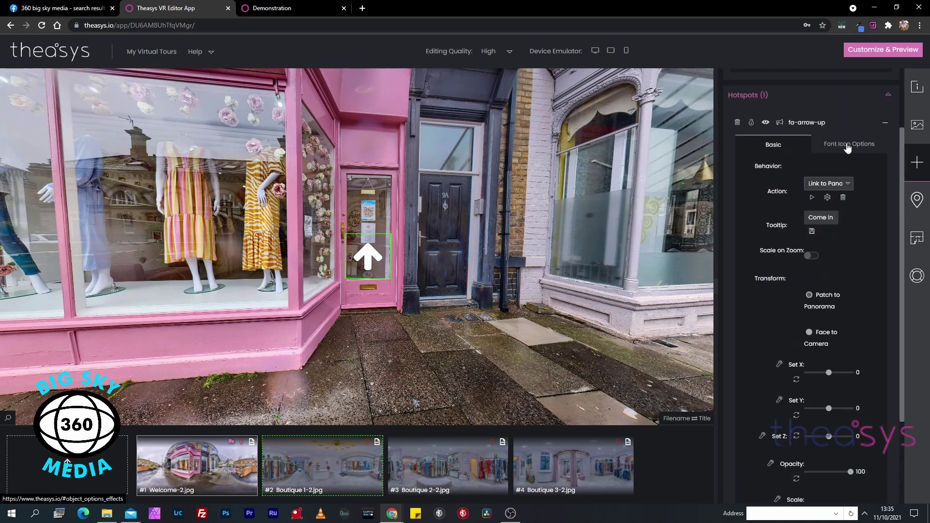
Step: Open the arrow icon's colour picker, briefly trying teal #00ffb7 before selecting the hex value
{"action": "left_click", "coordinate": [848, 146]}
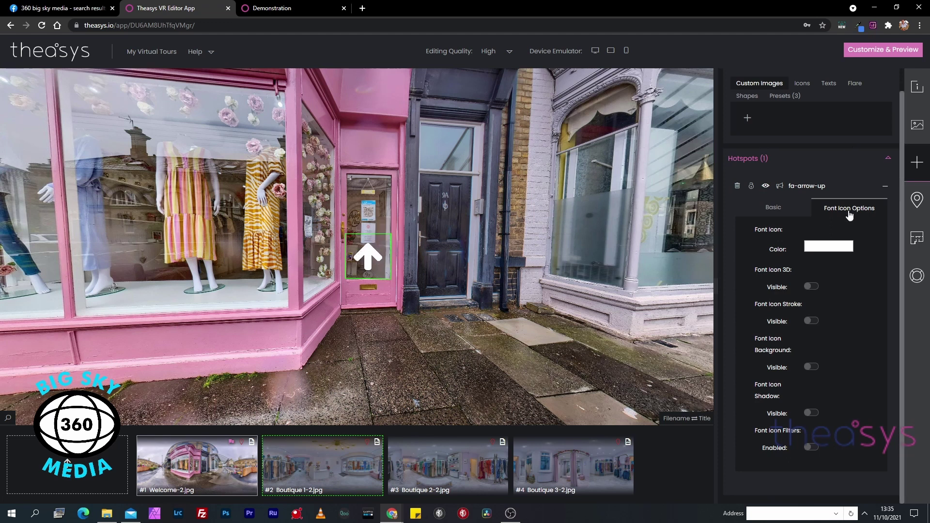
{"action": "left_click", "coordinate": [819, 246]}
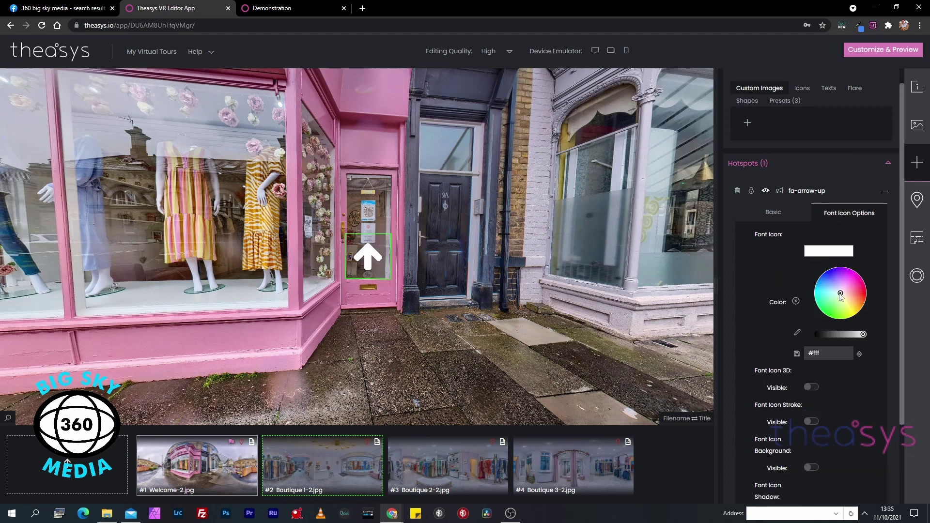
{"action": "mouse_move", "coordinate": [840, 297]}
{"action": "left_mouse_down"}
{"action": "mouse_move", "coordinate": [849, 284]}
{"action": "mouse_move", "coordinate": [827, 310]}
{"action": "mouse_move", "coordinate": [862, 297]}
{"action": "mouse_move", "coordinate": [822, 312]}
{"action": "mouse_move", "coordinate": [862, 297]}
{"action": "mouse_move", "coordinate": [827, 310]}
{"action": "mouse_move", "coordinate": [833, 276]}
{"action": "mouse_move", "coordinate": [849, 284]}
{"action": "mouse_move", "coordinate": [841, 294]}
{"action": "left_mouse_up"}
{"action": "left_click_drag", "start_coordinate": [826, 353], "coordinate": [814, 355]}
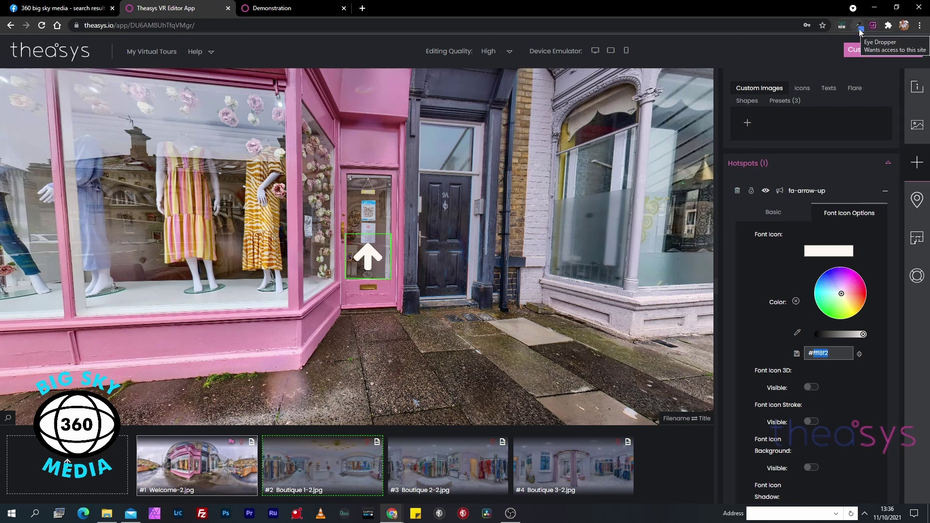
Step: Copy the salmon pink hex code #e89b9e from the Eye Dropper extension
{"action": "left_click", "coordinate": [859, 29]}
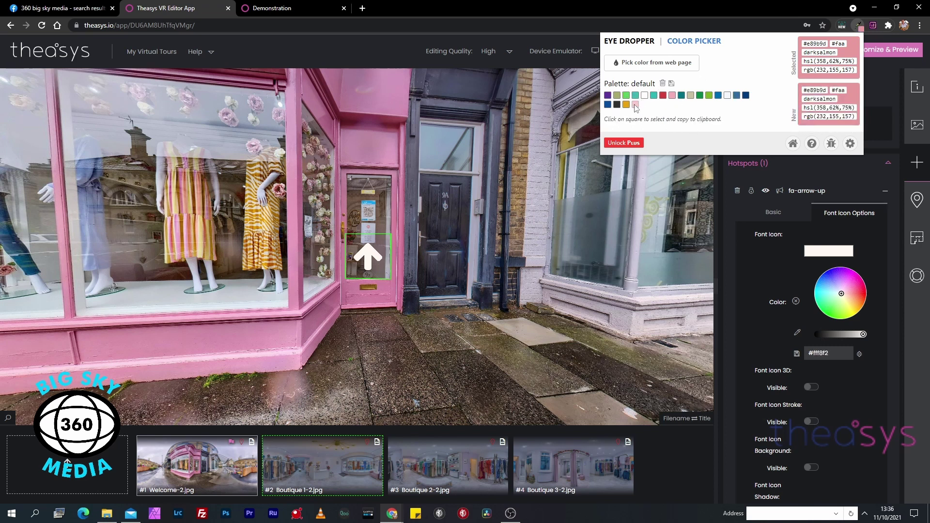
{"action": "double_click", "coordinate": [814, 44]}
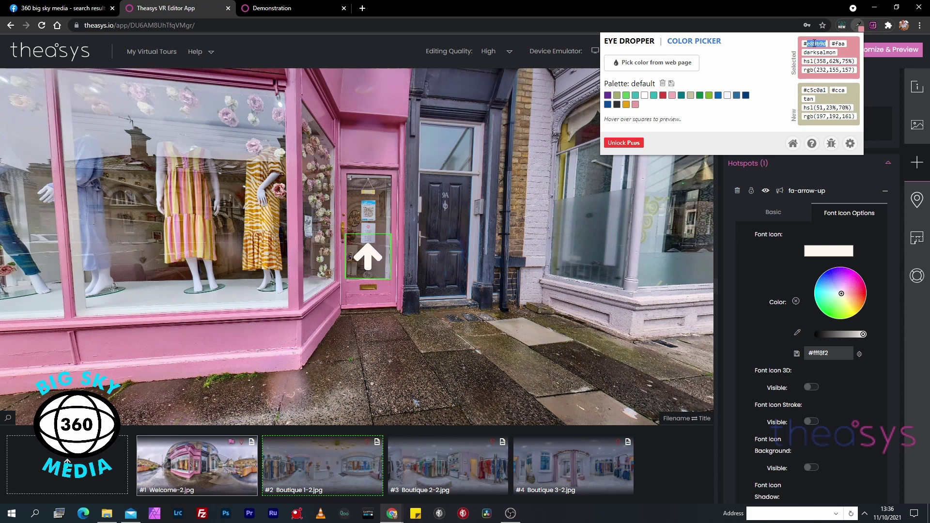
{"action": "right_click", "coordinate": [816, 44]}
{"action": "left_click", "coordinate": [830, 52]}
Step: Paste #e89b9e over fff8f2 in the Font Icon Color field and apply it to the arrow
{"action": "left_click", "coordinate": [740, 234]}
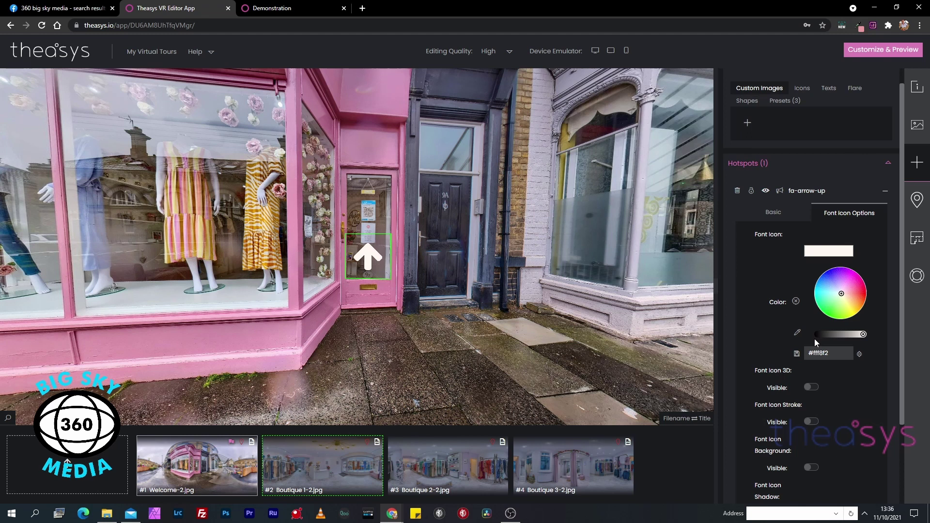
{"action": "double_click", "coordinate": [821, 353]}
{"action": "right_click", "coordinate": [835, 356]}
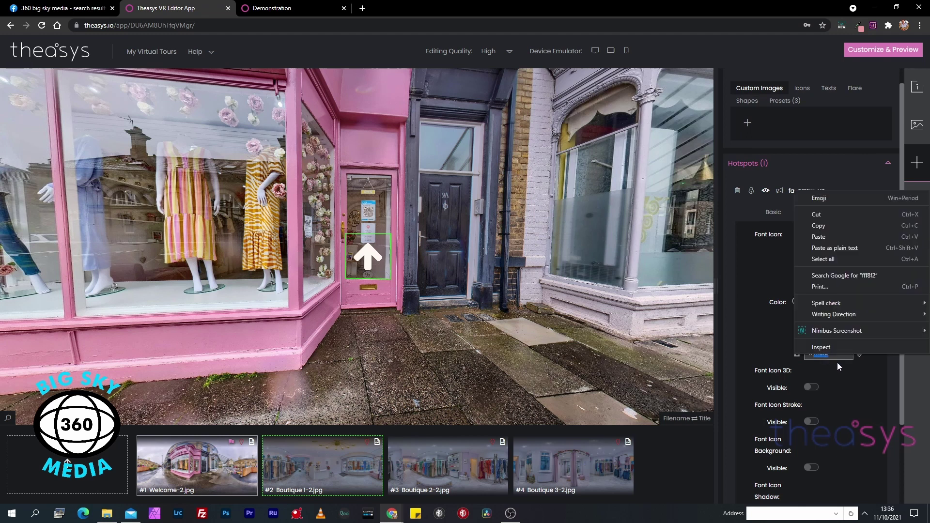
{"action": "left_click", "coordinate": [818, 236]}
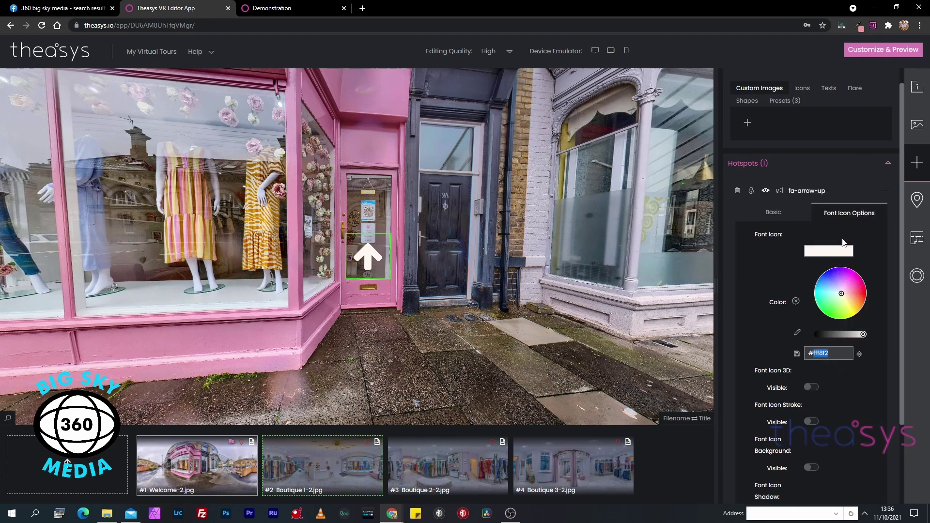
{"action": "left_click", "coordinate": [859, 354]}
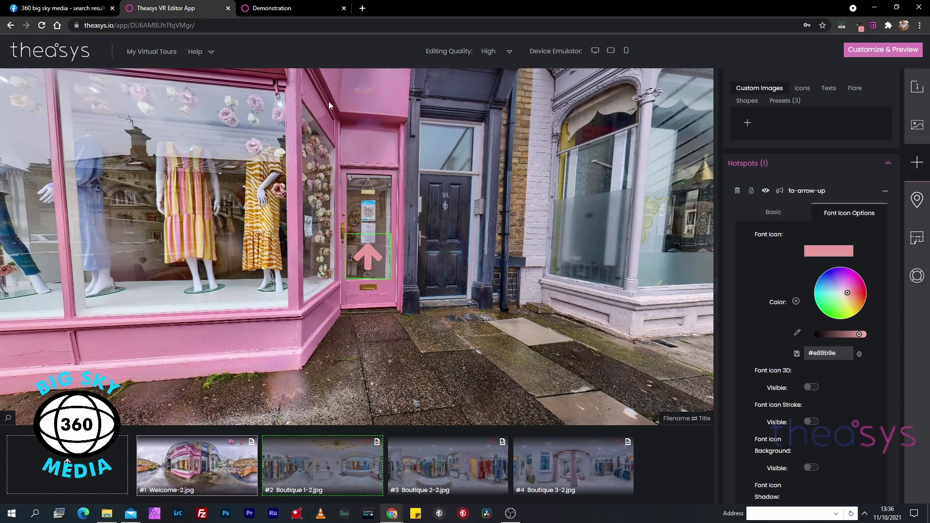
{"action": "scroll", "coordinate": [813, 293], "scroll_direction": "down", "scroll_amount": 2}
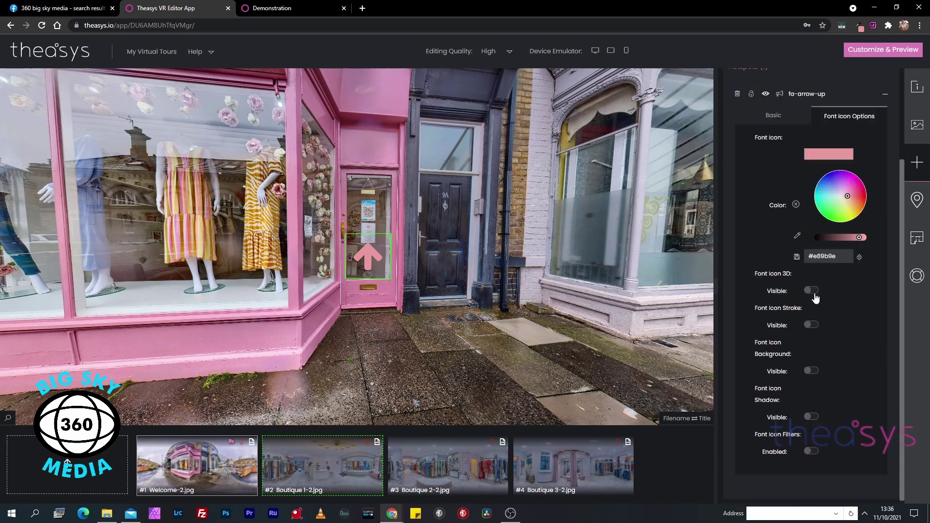
{"action": "left_click", "coordinate": [813, 295]}
{"action": "left_click", "coordinate": [813, 296]}
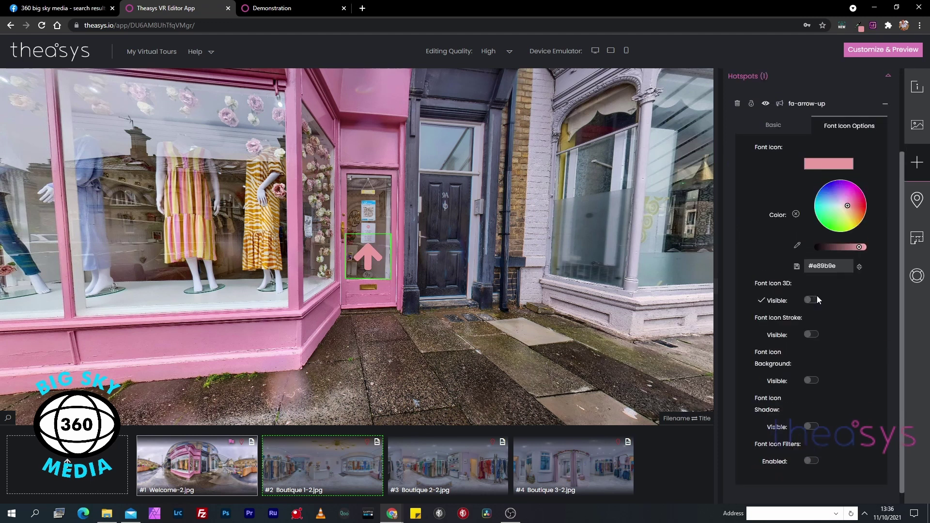
{"action": "left_click", "coordinate": [813, 304]}
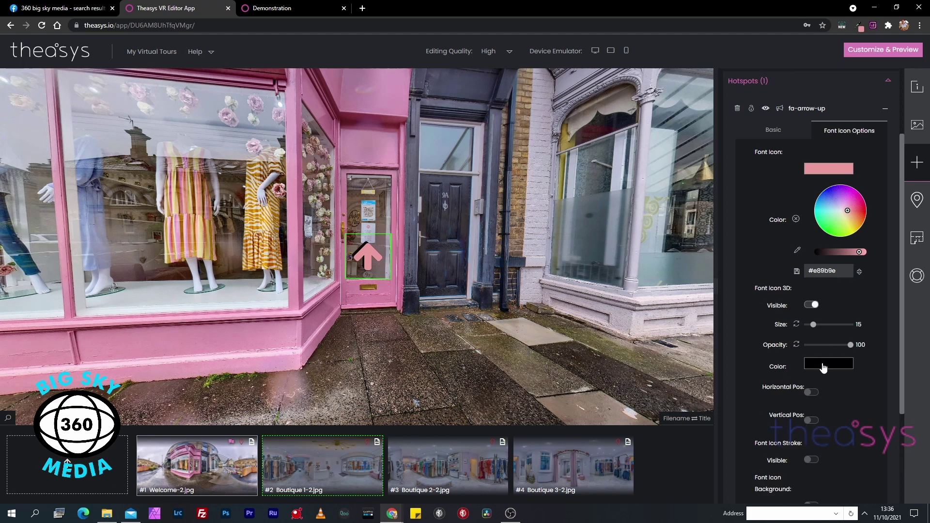
{"action": "left_click", "coordinate": [813, 304]}
{"action": "left_click", "coordinate": [811, 348]}
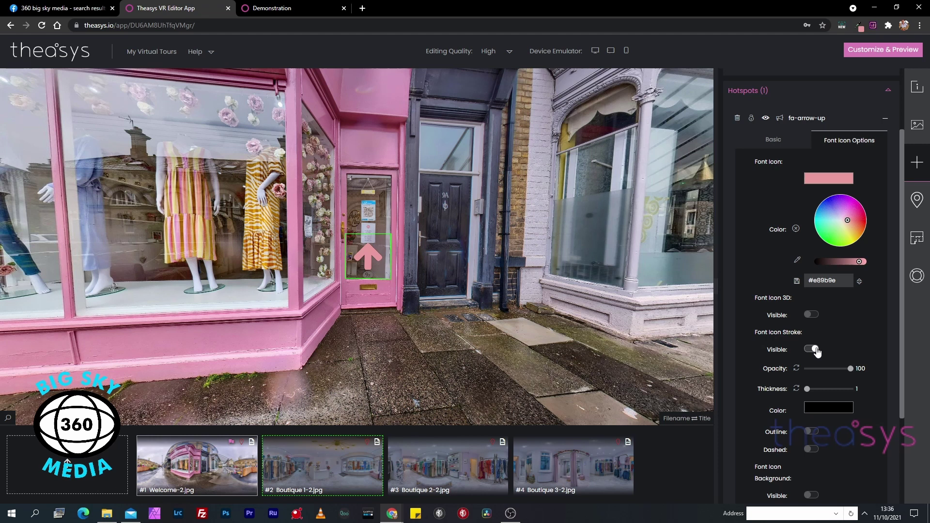
{"action": "left_click", "coordinate": [813, 349]}
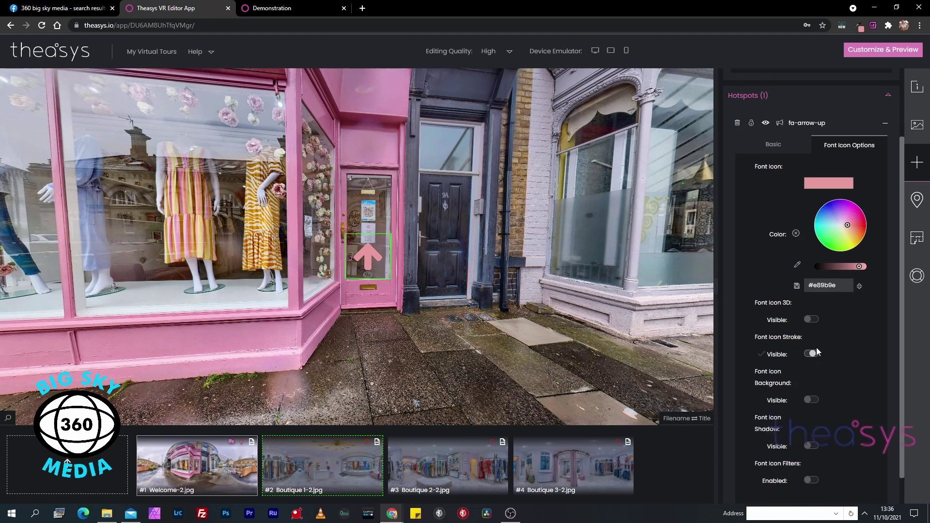
{"action": "scroll", "coordinate": [830, 345], "scroll_direction": "down", "scroll_amount": 1}
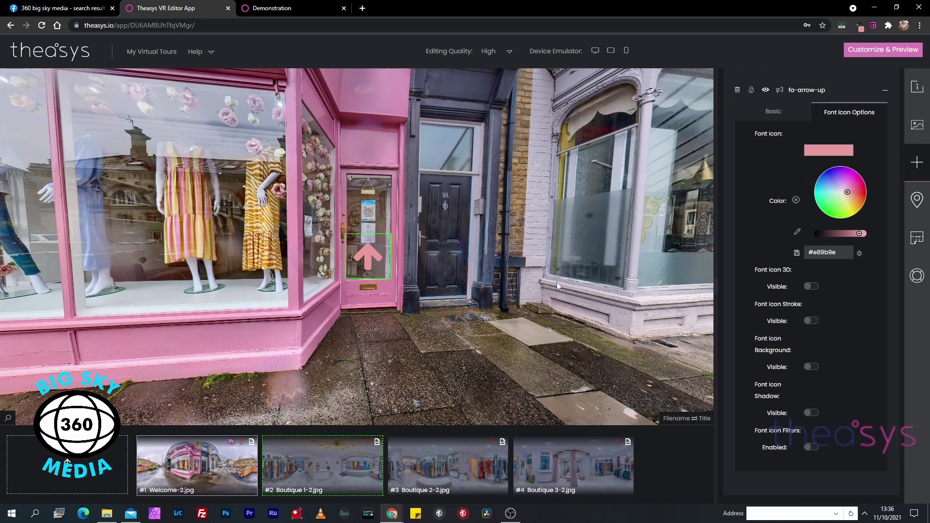
{"action": "left_click", "coordinate": [809, 367]}
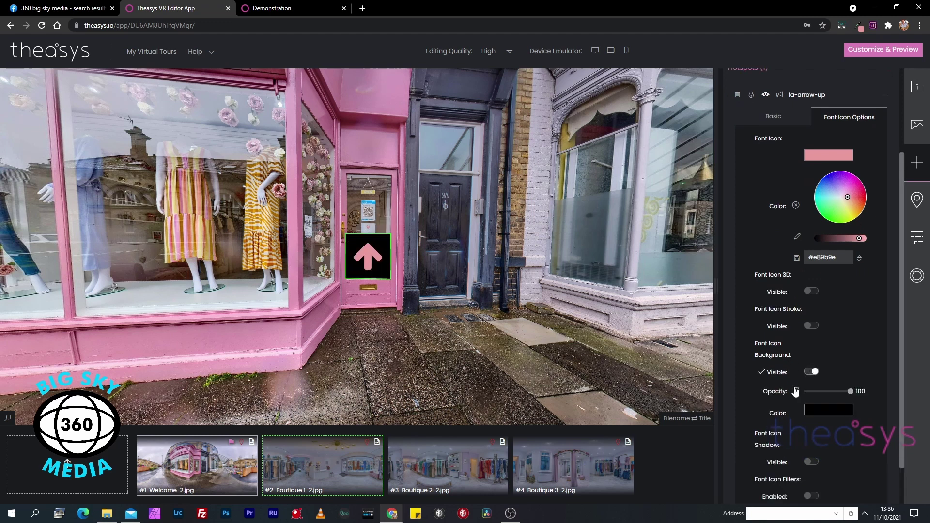
{"action": "left_click", "coordinate": [820, 412]}
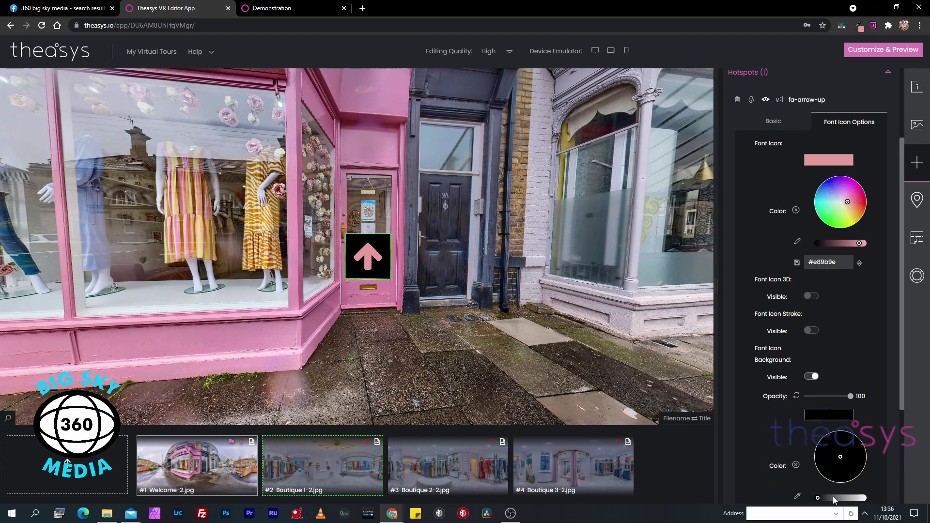
{"action": "left_click_drag", "start_coordinate": [819, 500], "coordinate": [864, 499]}
{"action": "left_click", "coordinate": [810, 376]}
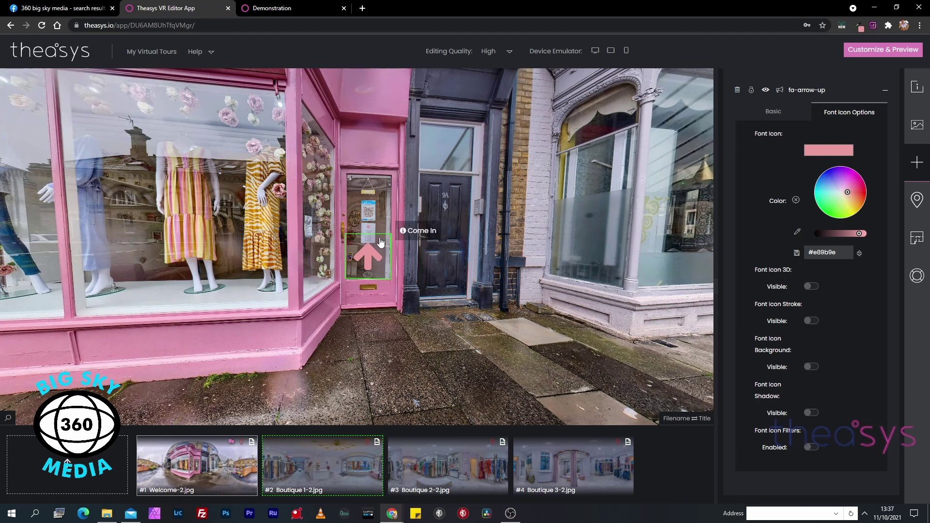
{"action": "left_click", "coordinate": [809, 413]}
{"action": "left_click", "coordinate": [807, 413]}
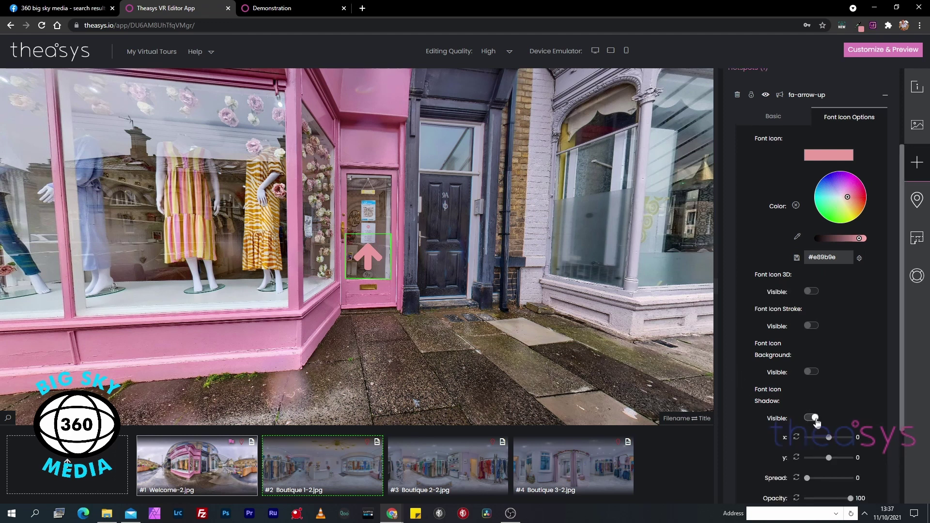
{"action": "left_click", "coordinate": [810, 452]}
{"action": "scroll", "coordinate": [855, 399], "scroll_direction": "down", "scroll_amount": 3}
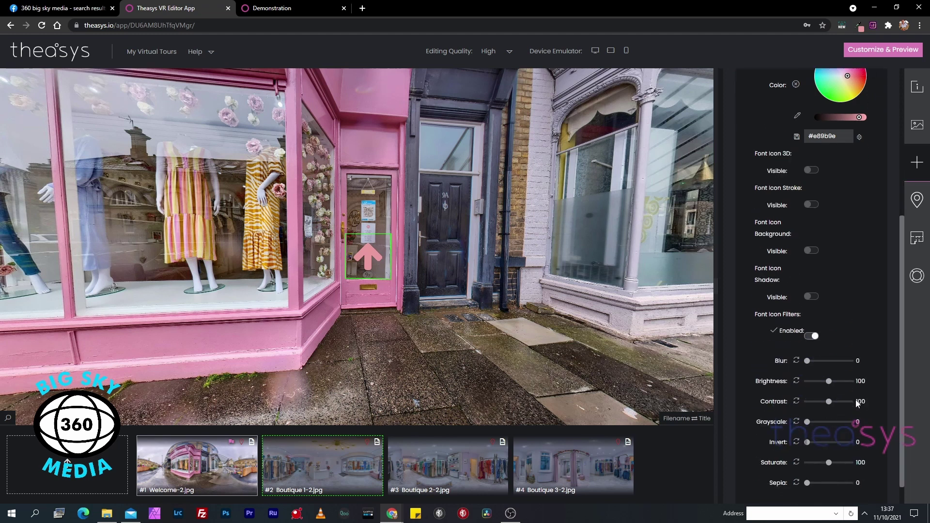
{"action": "scroll", "coordinate": [814, 339], "scroll_direction": "up", "scroll_amount": 5}
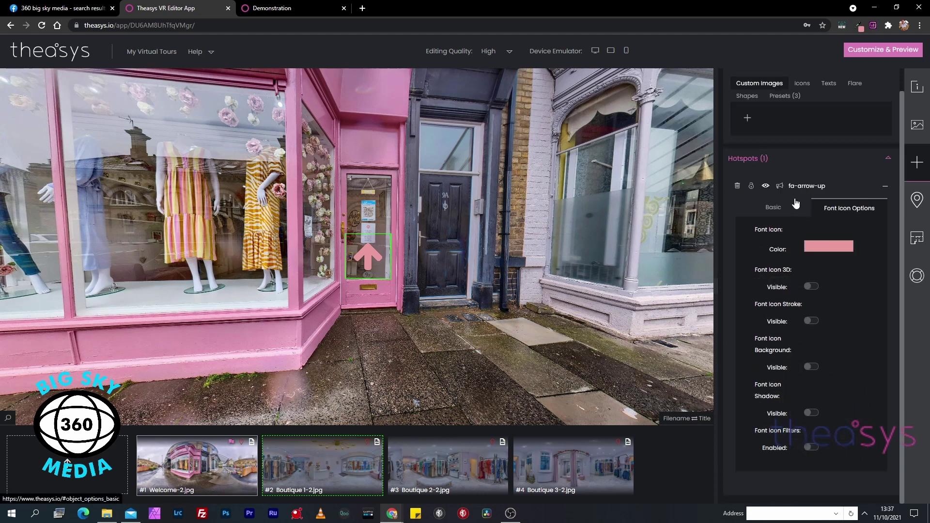
Step: Reset the arrow icon colour to white and browse the Basic tab's text objects
{"action": "left_click", "coordinate": [853, 301]}
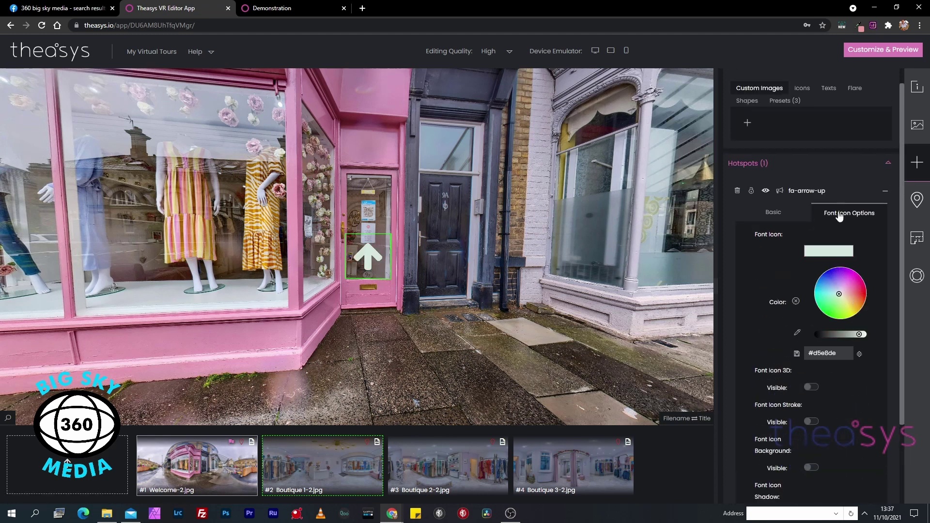
{"action": "left_click", "coordinate": [773, 214]}
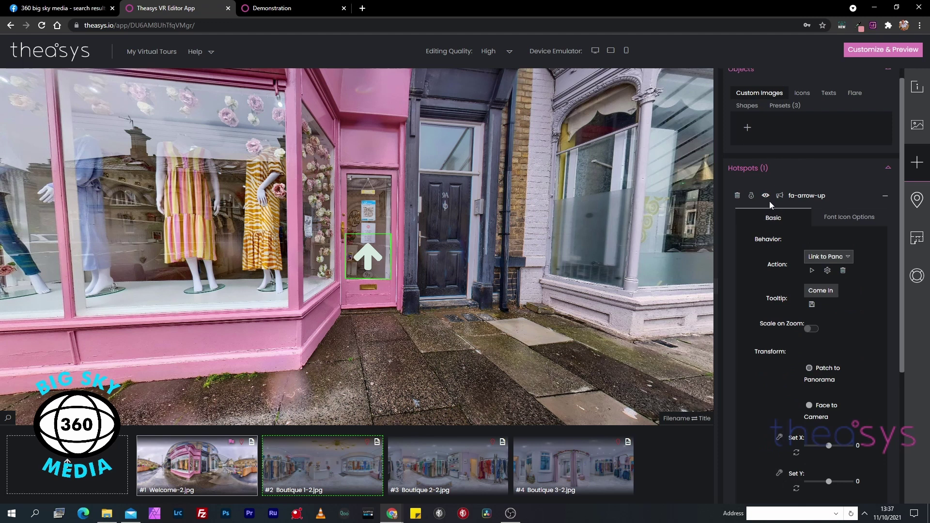
{"action": "left_click", "coordinate": [828, 93]}
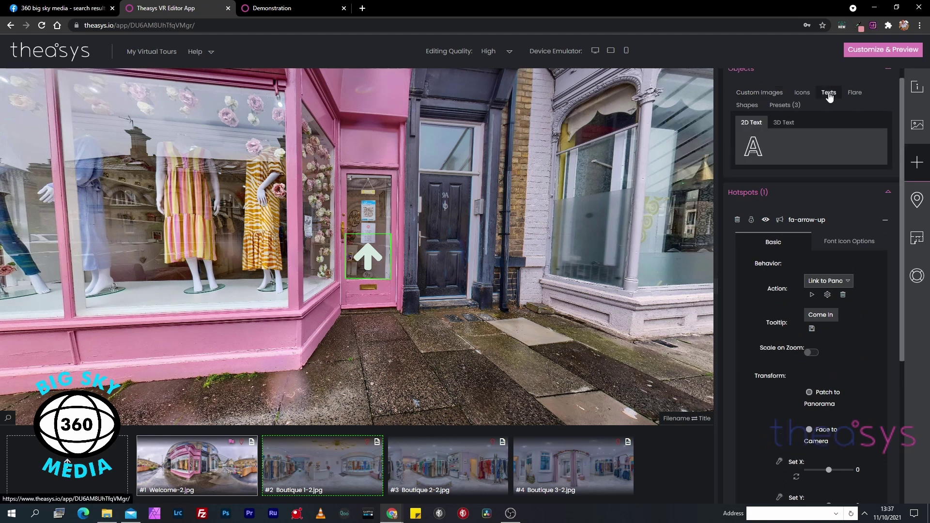
Step: Place a sun flare over the top of the shop window, then view the Polygonal Line shape
{"action": "left_click", "coordinate": [854, 93]}
{"action": "left_click_drag", "start_coordinate": [748, 129], "coordinate": [272, 83]}
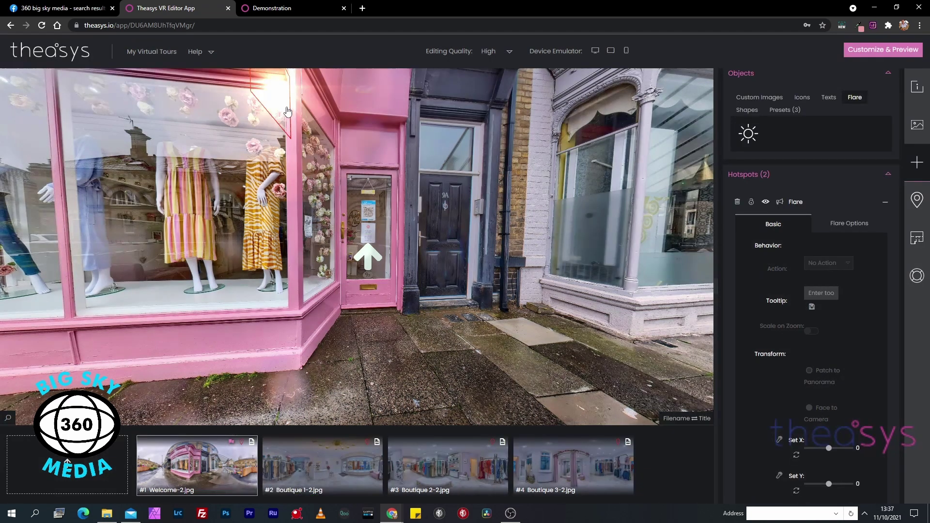
{"action": "left_click", "coordinate": [746, 110]}
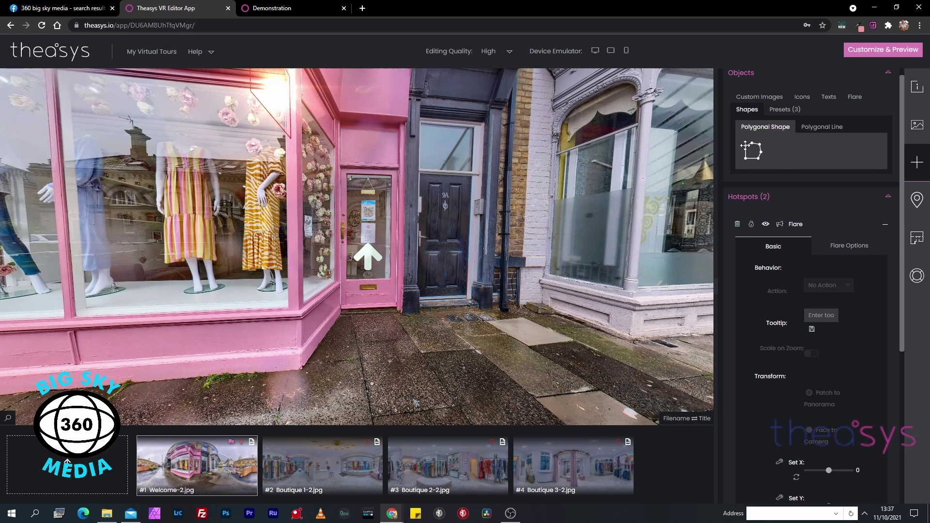
{"action": "left_click", "coordinate": [822, 129]}
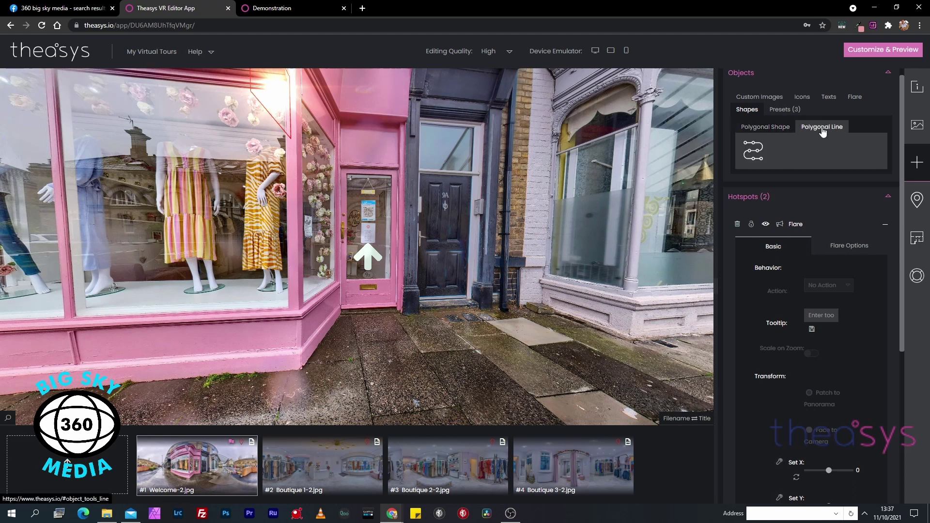